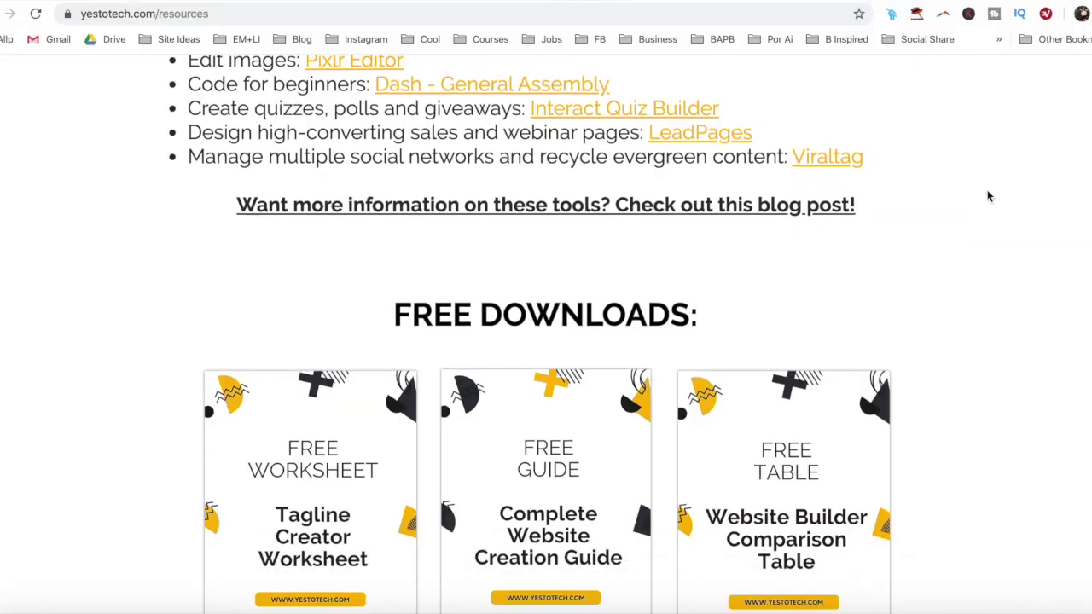
Open the Complete Website Creation Guide page and its free guide signup form.
{"action": "scroll", "coordinate": [987, 195], "scroll_direction": "down", "scroll_amount": 2}
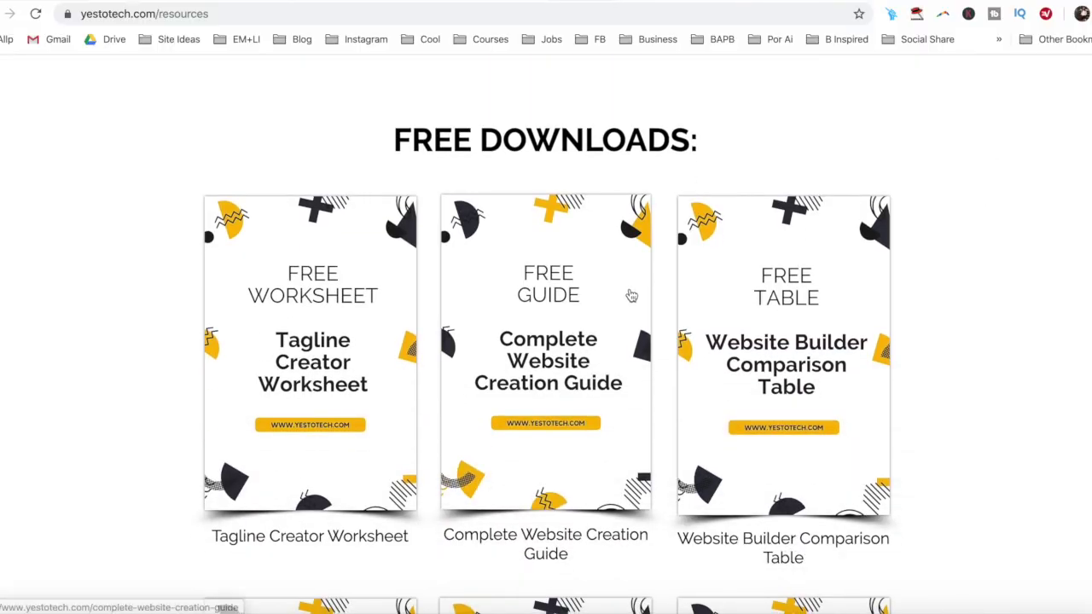
{"action": "left_click", "coordinate": [631, 296]}
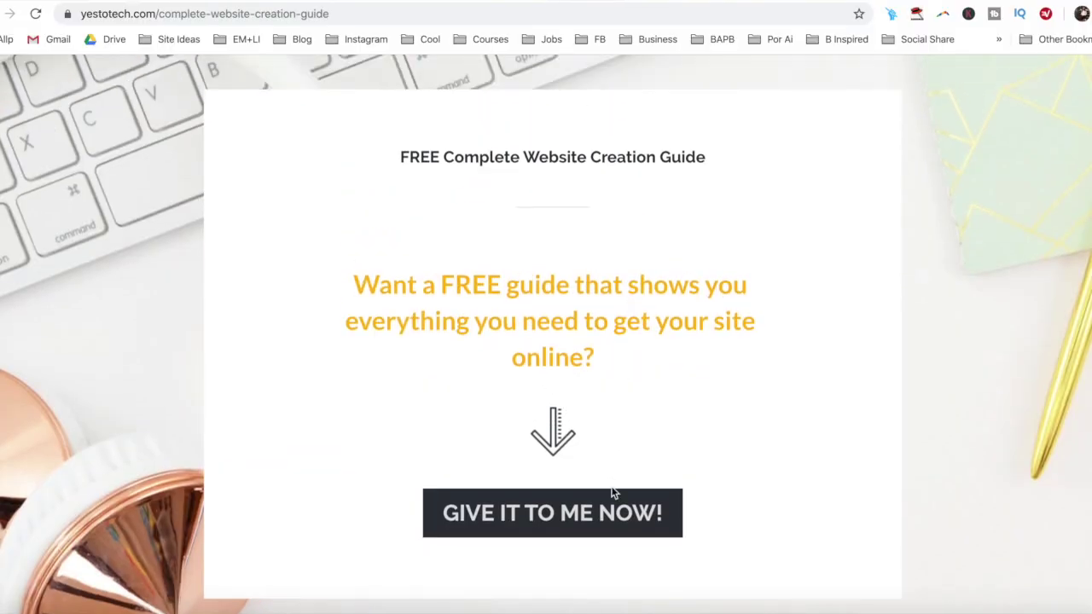
{"action": "left_click", "coordinate": [607, 512]}
Enter a first name in the signup form and start typing the e-mail address.
{"action": "type", "text": "Marina"}
{"action": "left_click", "coordinate": [330, 516]}
{"action": "type", "text": "m"}
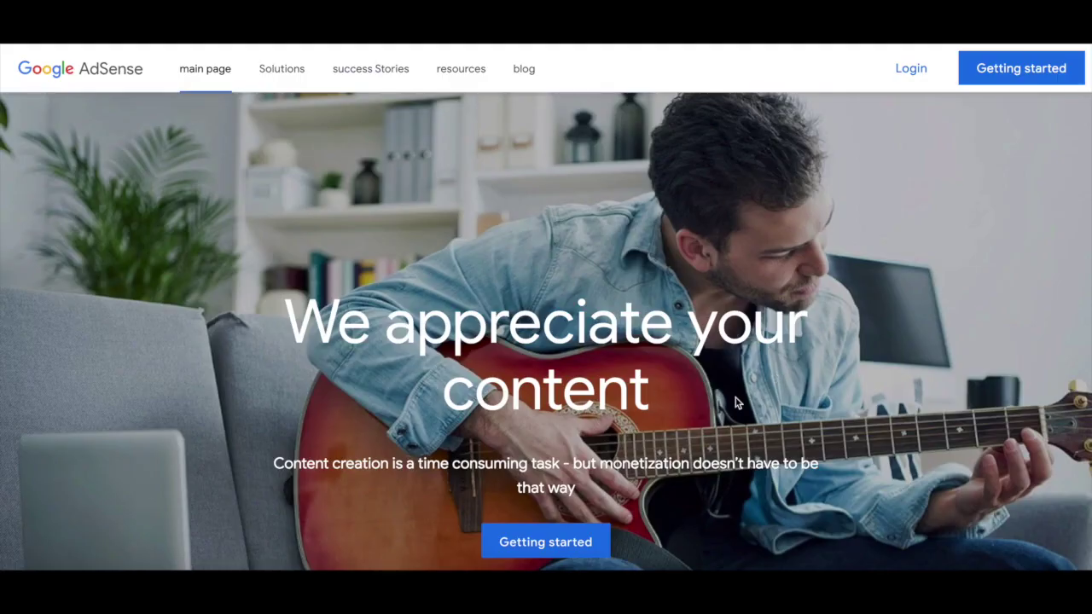
Scroll the AdSense page and open Sites to see yestotech.com listed.
{"action": "scroll", "coordinate": [585, 395], "scroll_direction": "down", "scroll_amount": 2}
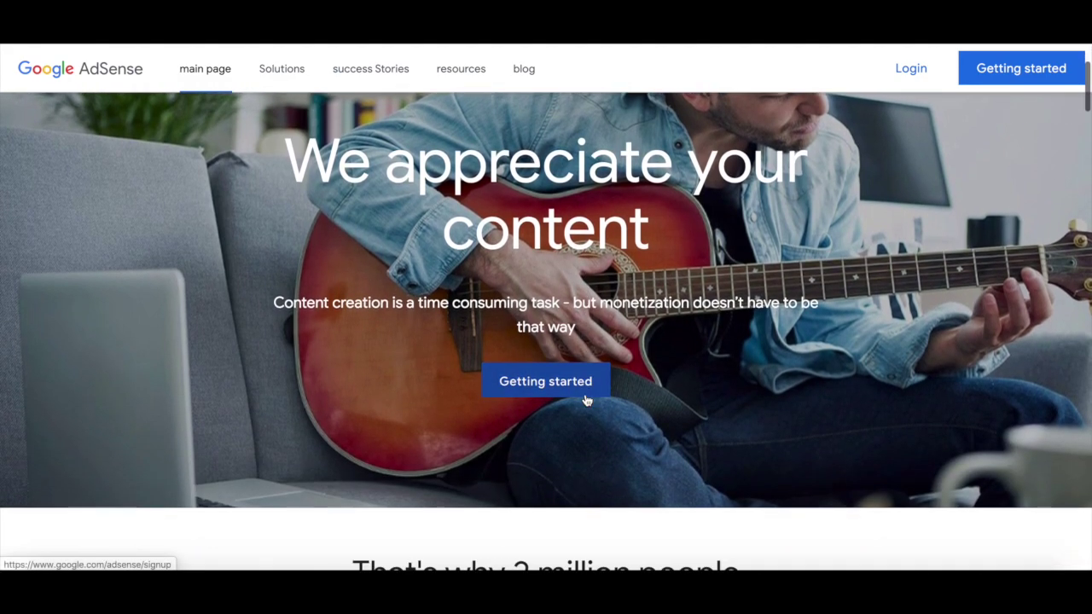
{"action": "scroll", "coordinate": [585, 397], "scroll_direction": "down", "scroll_amount": 1}
{"action": "scroll", "coordinate": [585, 399], "scroll_direction": "down", "scroll_amount": 2}
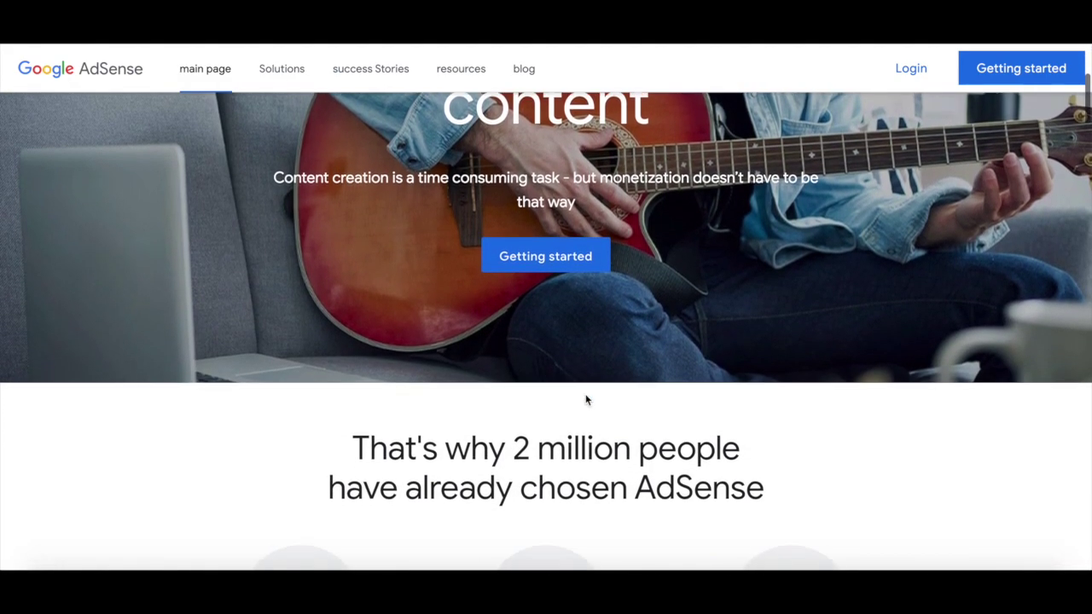
{"action": "scroll", "coordinate": [585, 397], "scroll_direction": "down", "scroll_amount": 2}
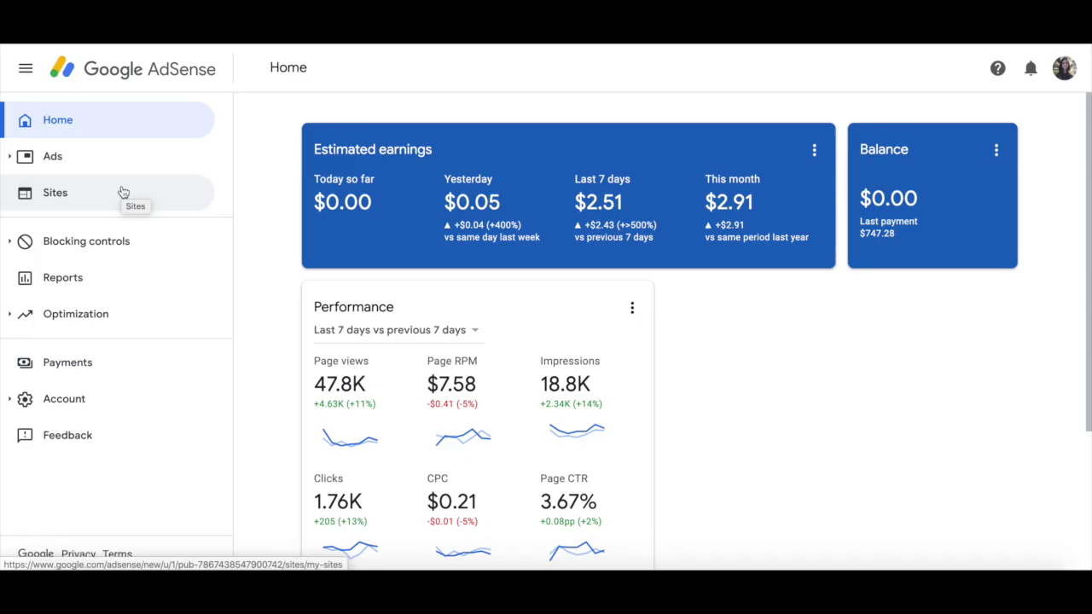
{"action": "left_click", "coordinate": [123, 192]}
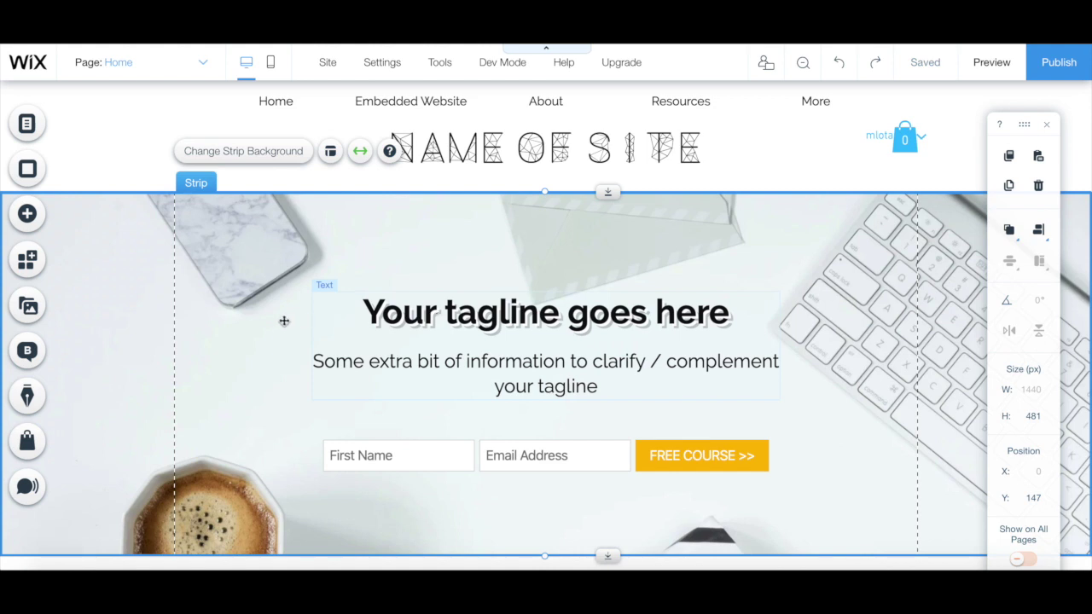
Search the App Market for 'goog' and add the Google AdSense app to the Home page.
{"action": "left_click", "coordinate": [24, 265]}
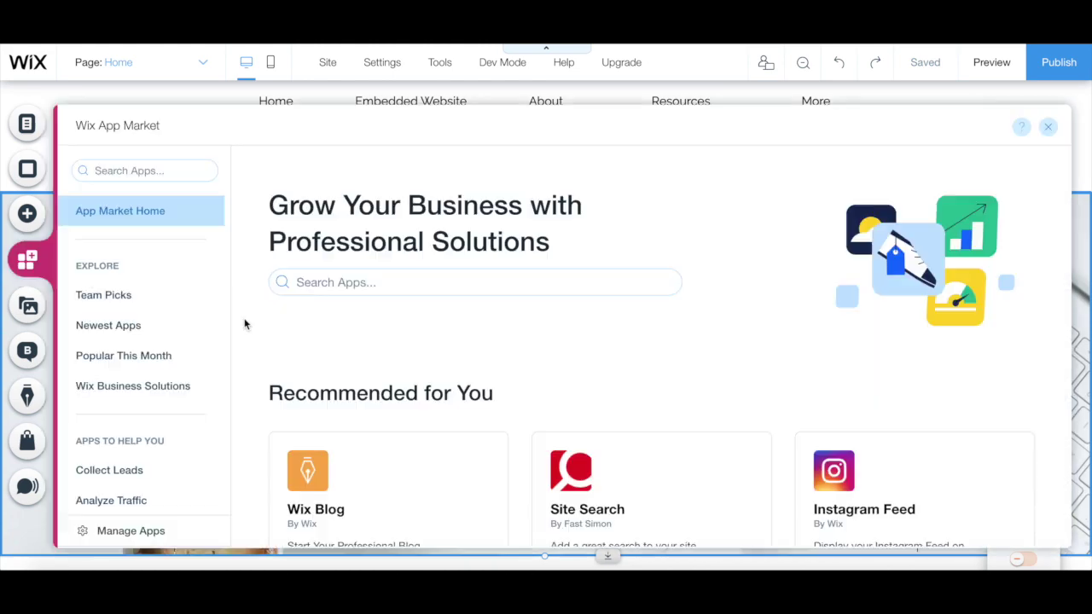
{"action": "left_click", "coordinate": [340, 283]}
{"action": "type", "text": "goog"}
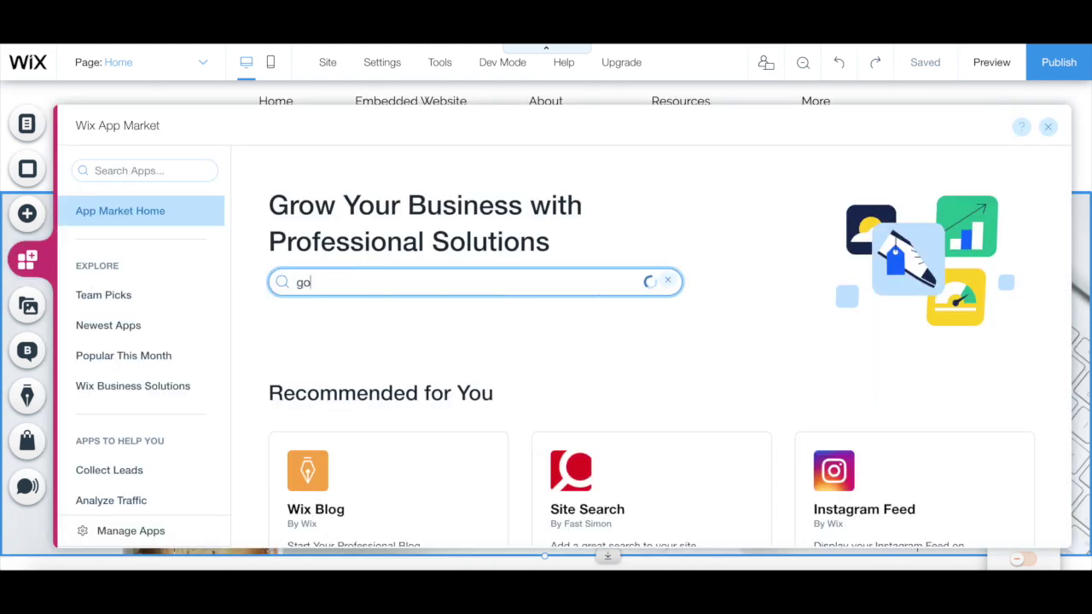
{"action": "left_click", "coordinate": [370, 336]}
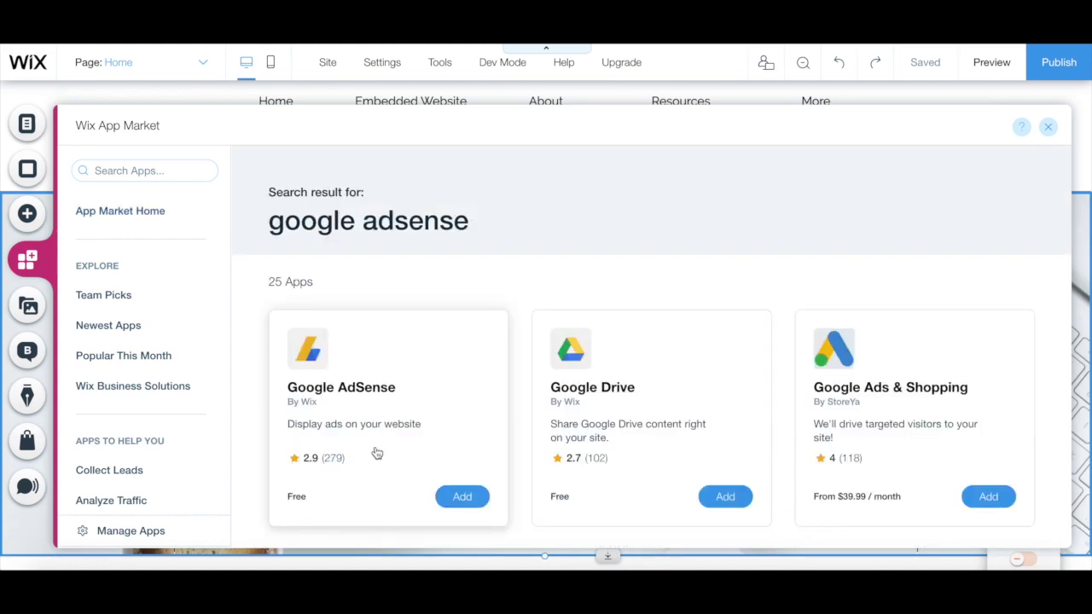
{"action": "left_click", "coordinate": [461, 497]}
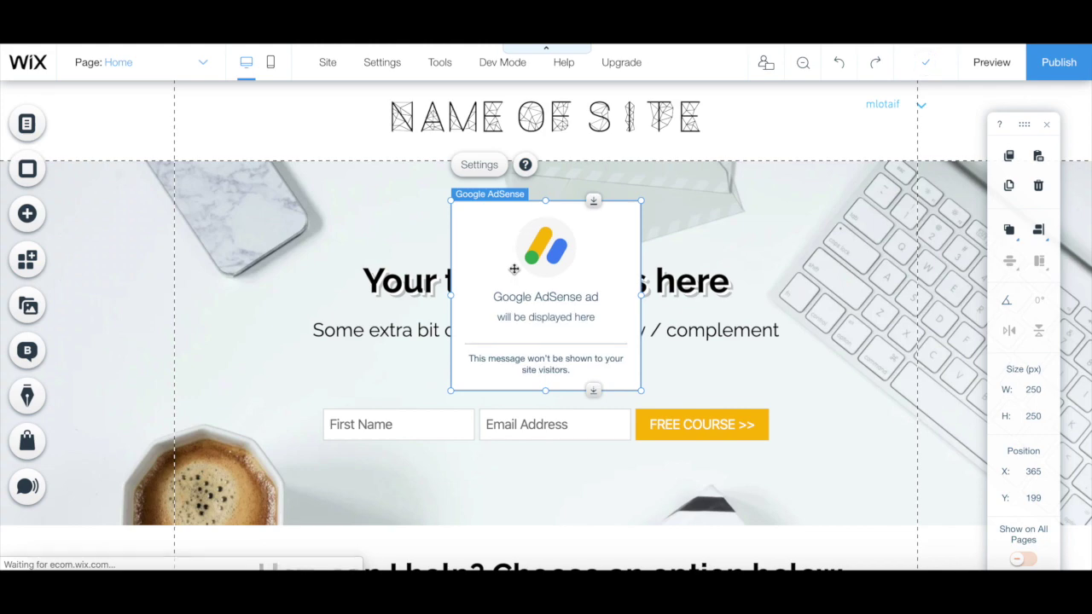
Move the AdSense element to the upper right, start its ad setup, and view AdSense Ads Overview.
{"action": "left_click_drag", "start_coordinate": [520, 256], "coordinate": [860, 222]}
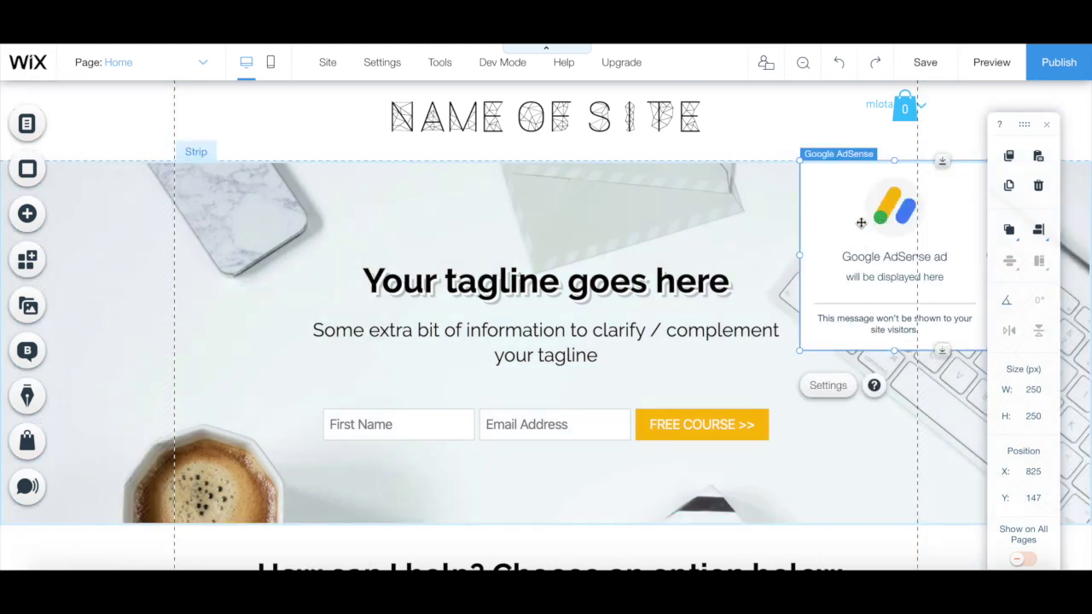
{"action": "left_click", "coordinate": [823, 385]}
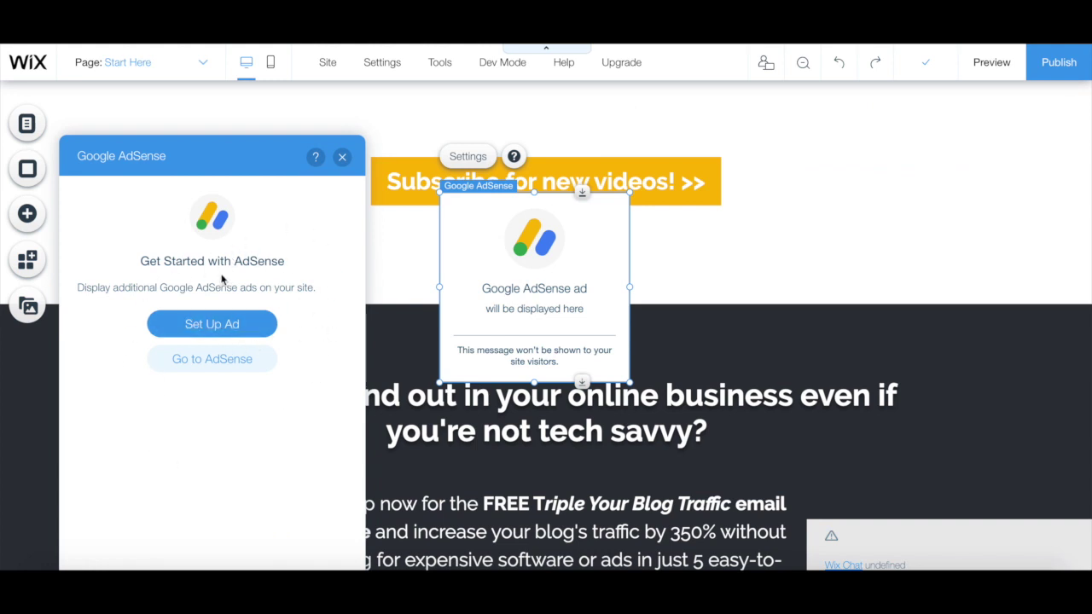
{"action": "left_click", "coordinate": [253, 329]}
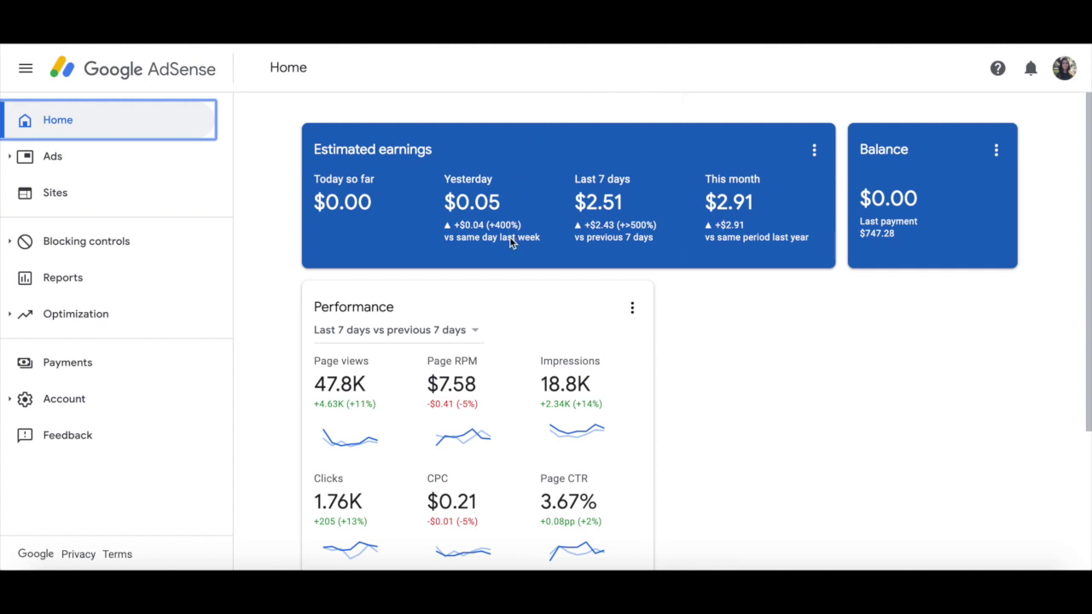
{"action": "left_click", "coordinate": [182, 157]}
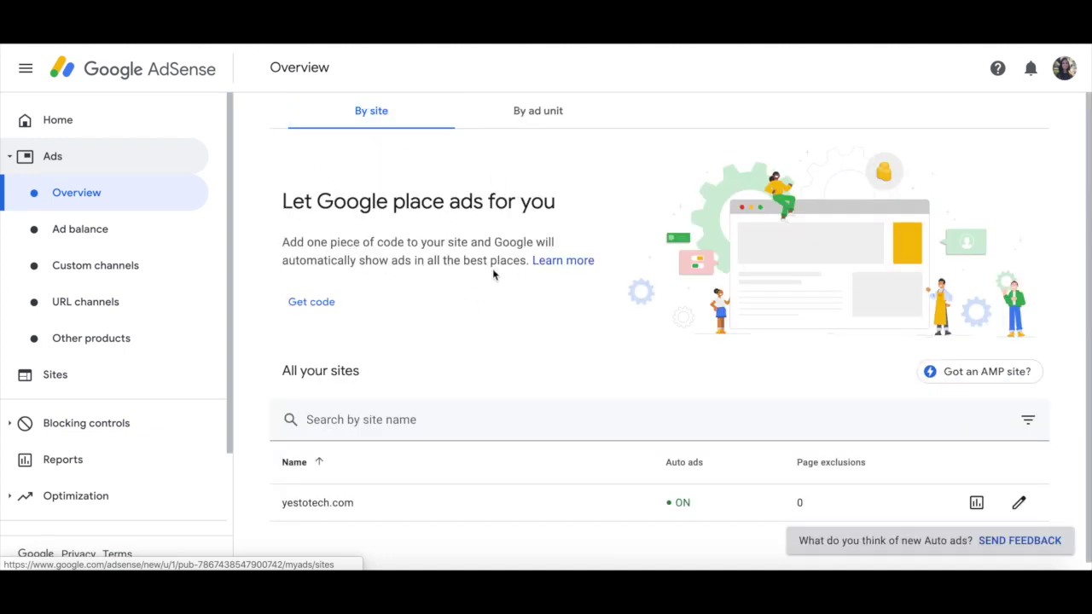
View and close the site-wide AdSense code, then browse the By ad unit view.
{"action": "left_click", "coordinate": [323, 307]}
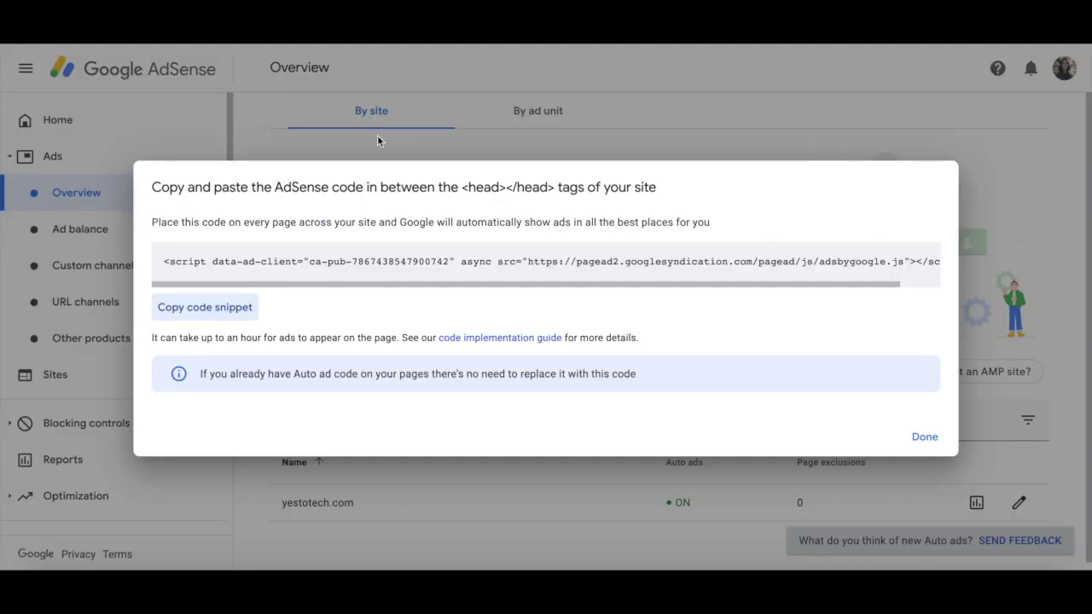
{"action": "left_click", "coordinate": [388, 135]}
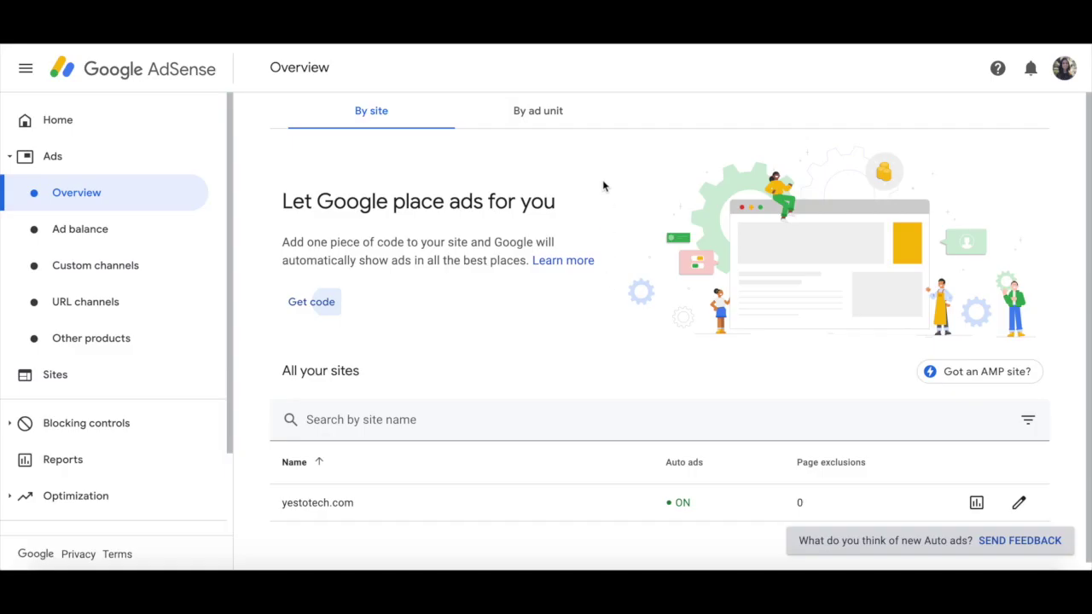
{"action": "left_click", "coordinate": [533, 117]}
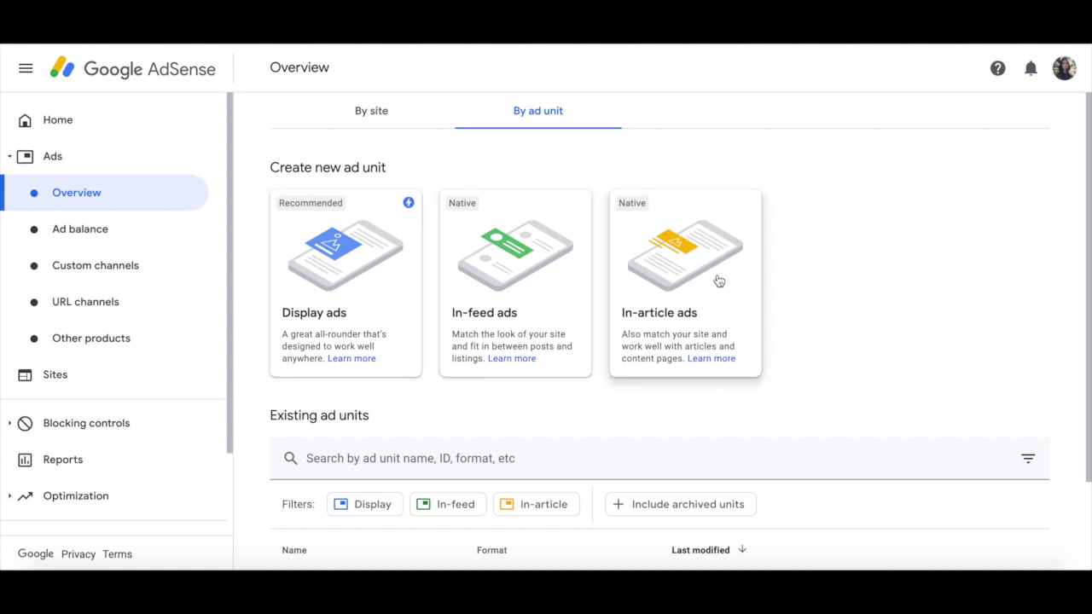
{"action": "scroll", "coordinate": [719, 281], "scroll_direction": "down", "scroll_amount": 3}
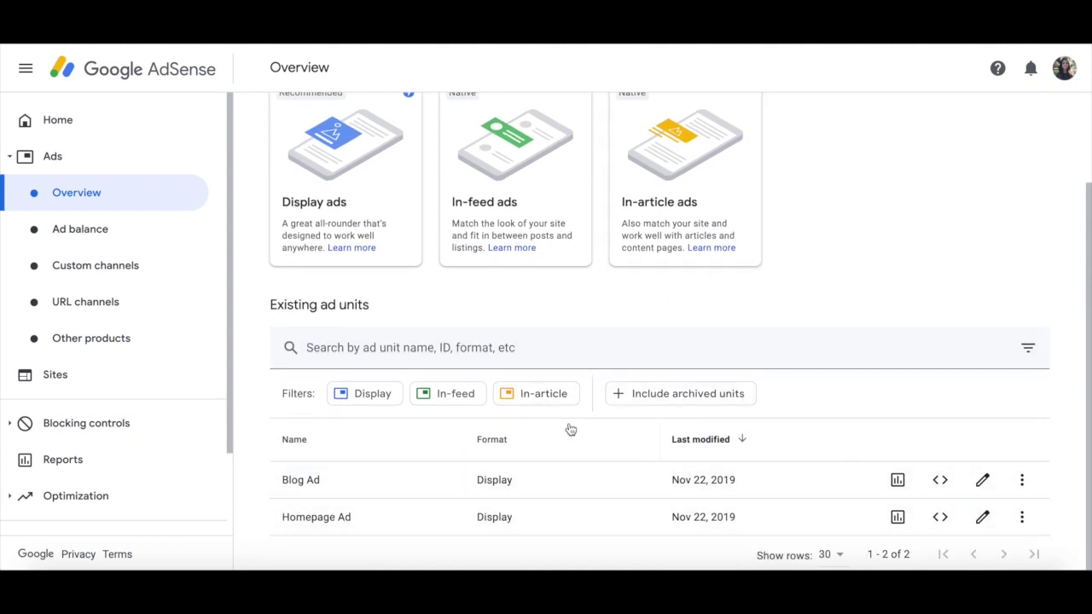
Create a horizontal Display ad unit 'Homepage Bottom' at a fixed 728×90 size.
{"action": "left_click", "coordinate": [316, 227]}
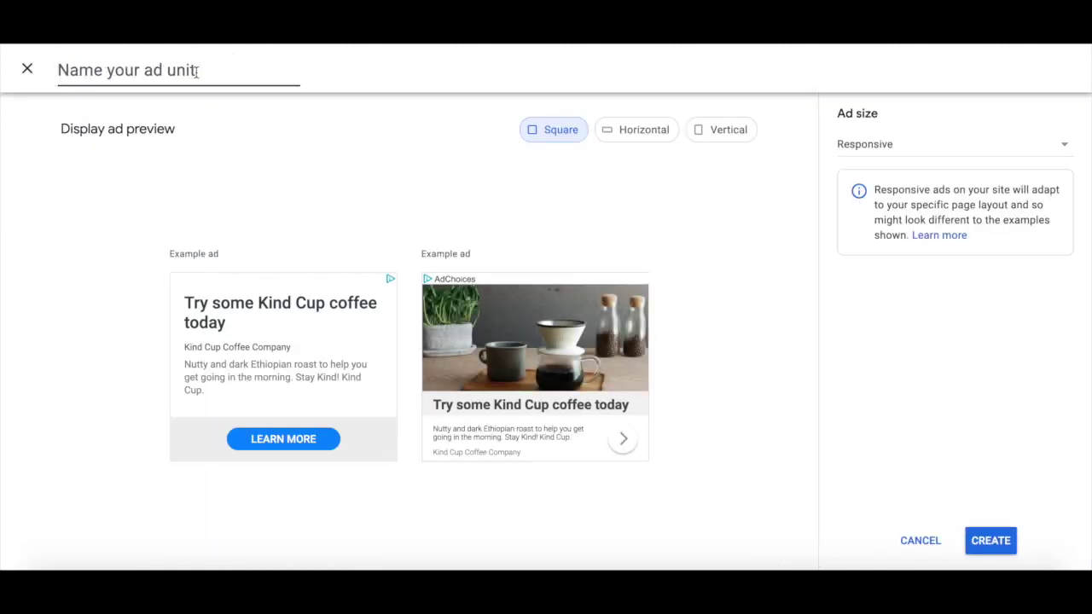
{"action": "type", "text": "Homepage B"}
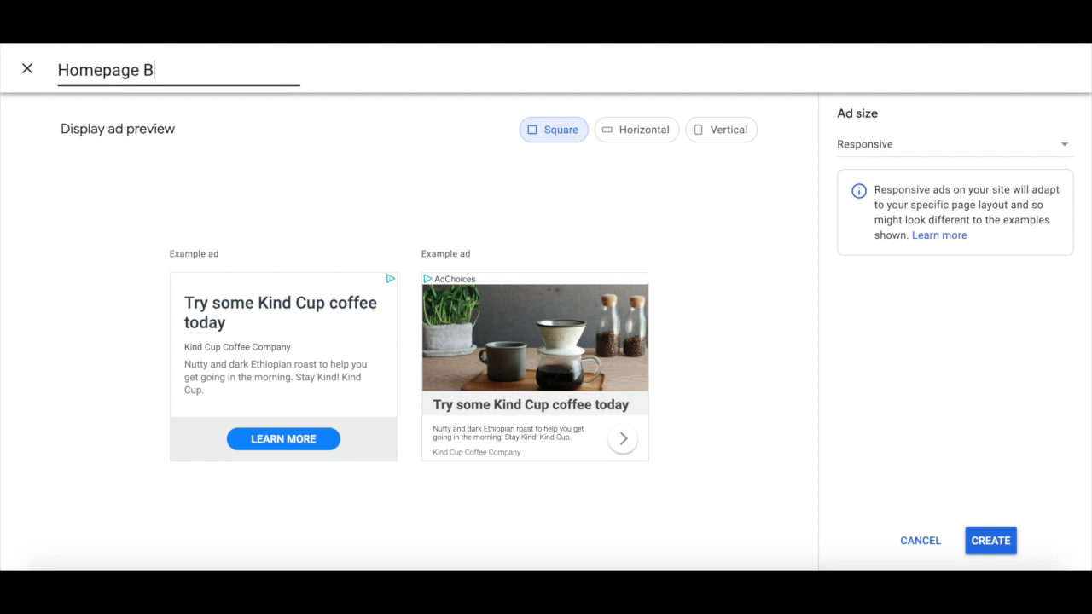
{"action": "type", "text": "ottom"}
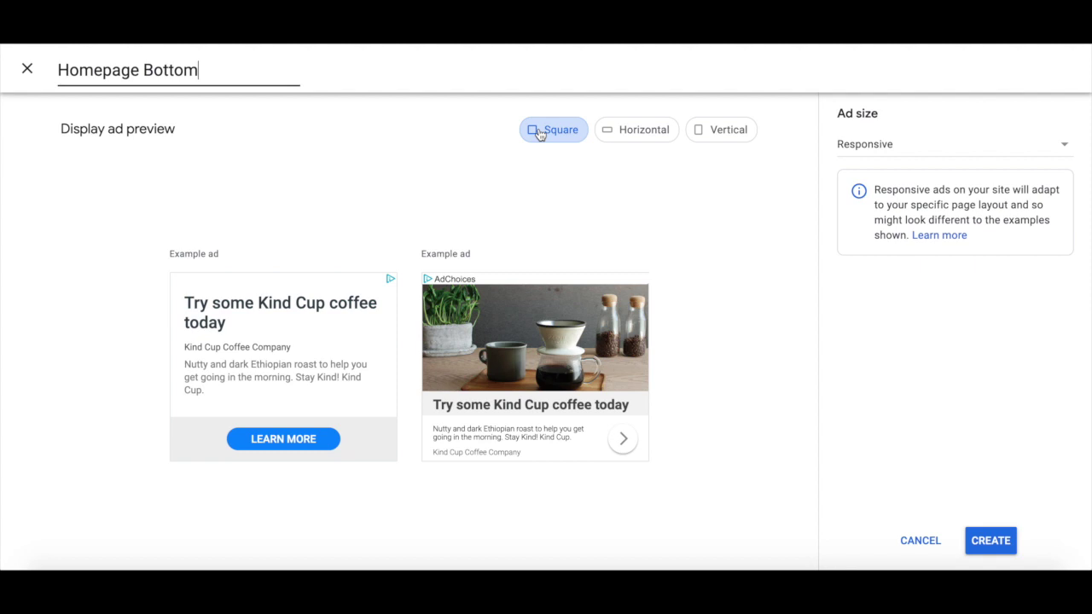
{"action": "left_click", "coordinate": [639, 129]}
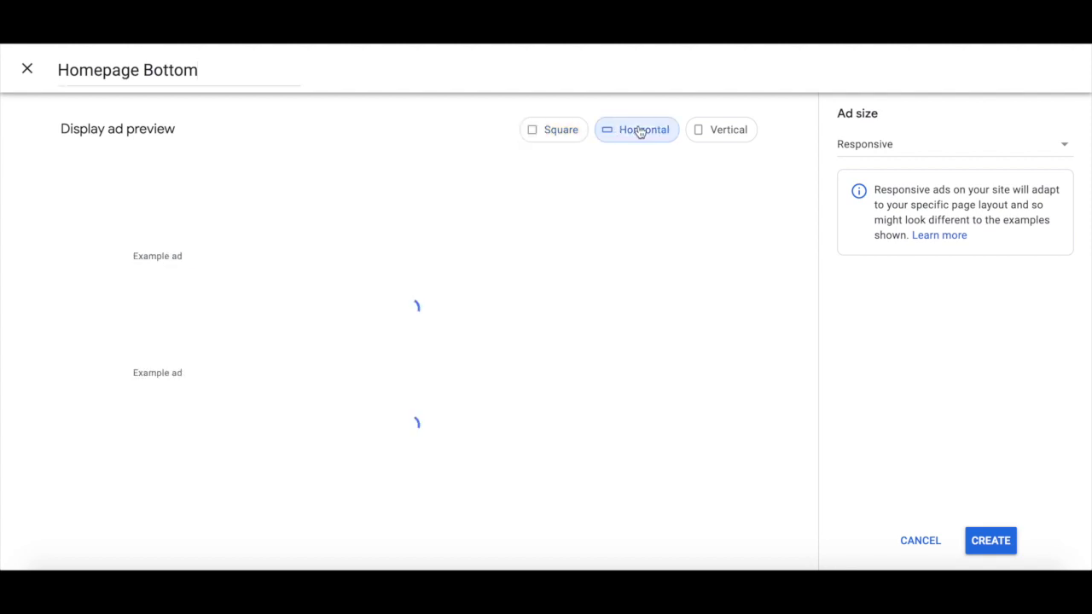
{"action": "left_click", "coordinate": [741, 132]}
{"action": "left_click", "coordinate": [658, 132]}
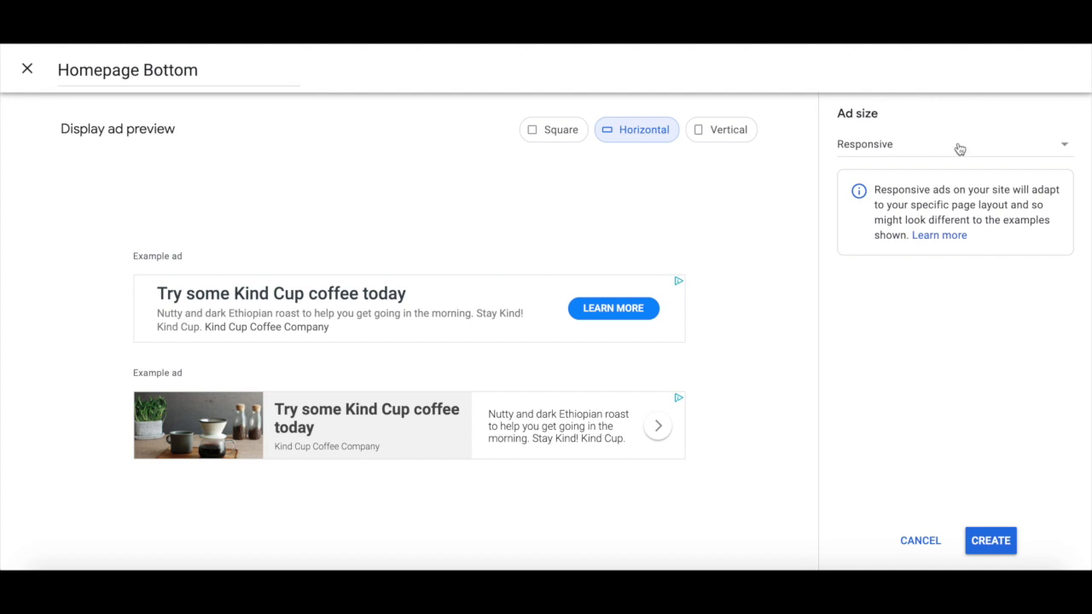
{"action": "left_click", "coordinate": [977, 166]}
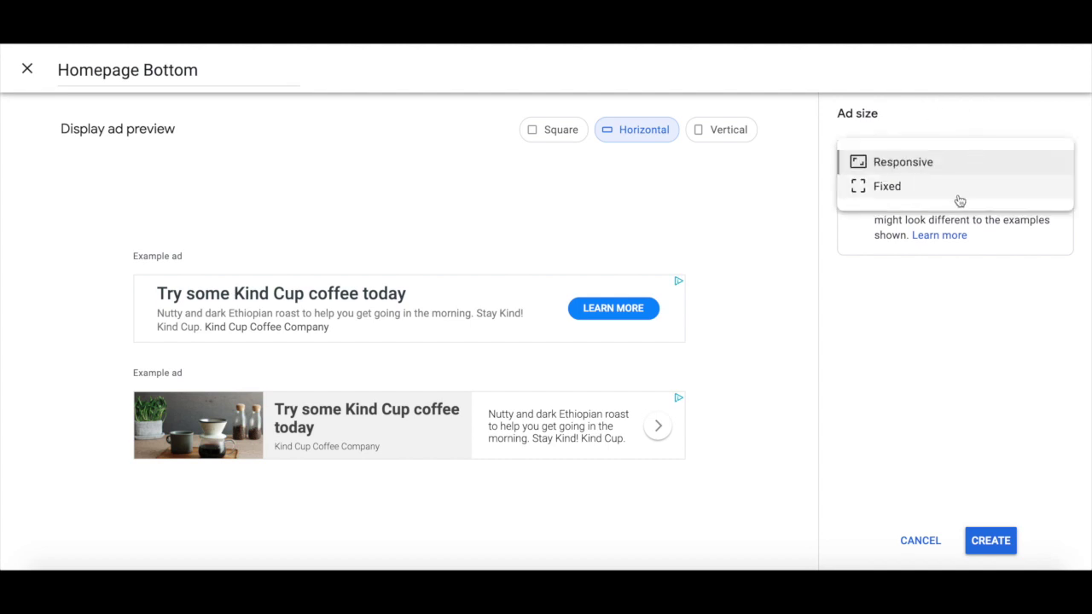
{"action": "left_click", "coordinate": [957, 195]}
{"action": "left_click", "coordinate": [999, 547]}
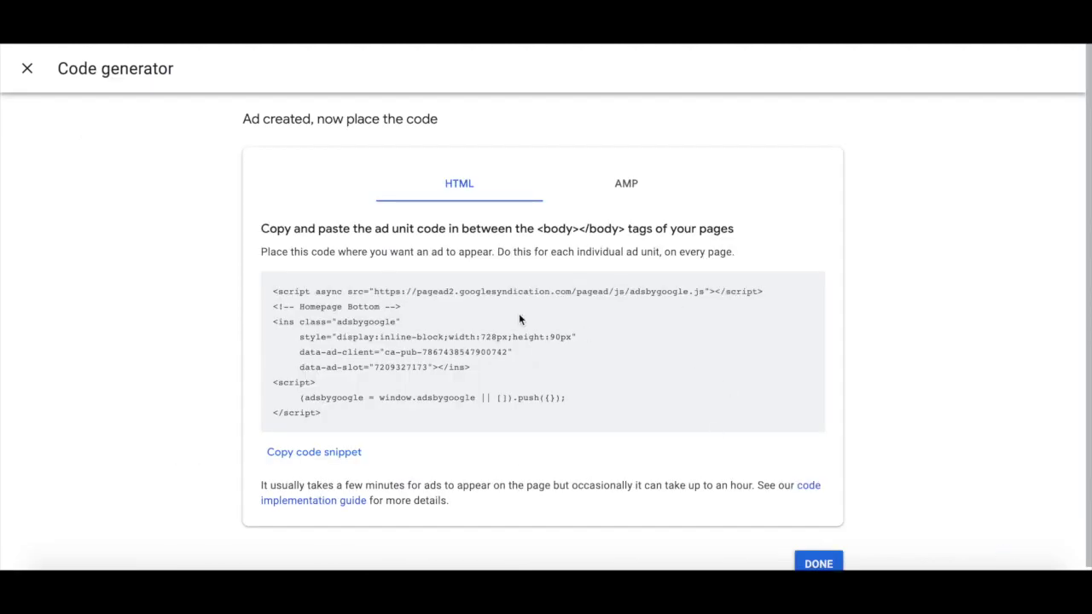
Copy the Homepage Bottom ad code, paste it into the Wix AdSense element, and activate it.
{"action": "left_click", "coordinate": [361, 456]}
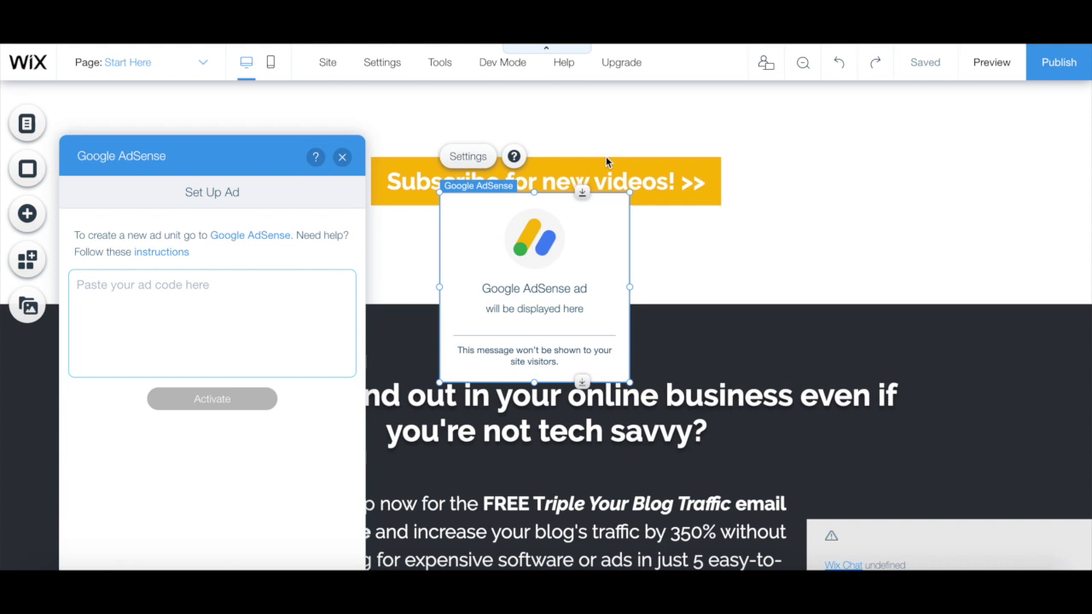
{"action": "left_click", "coordinate": [144, 296]}
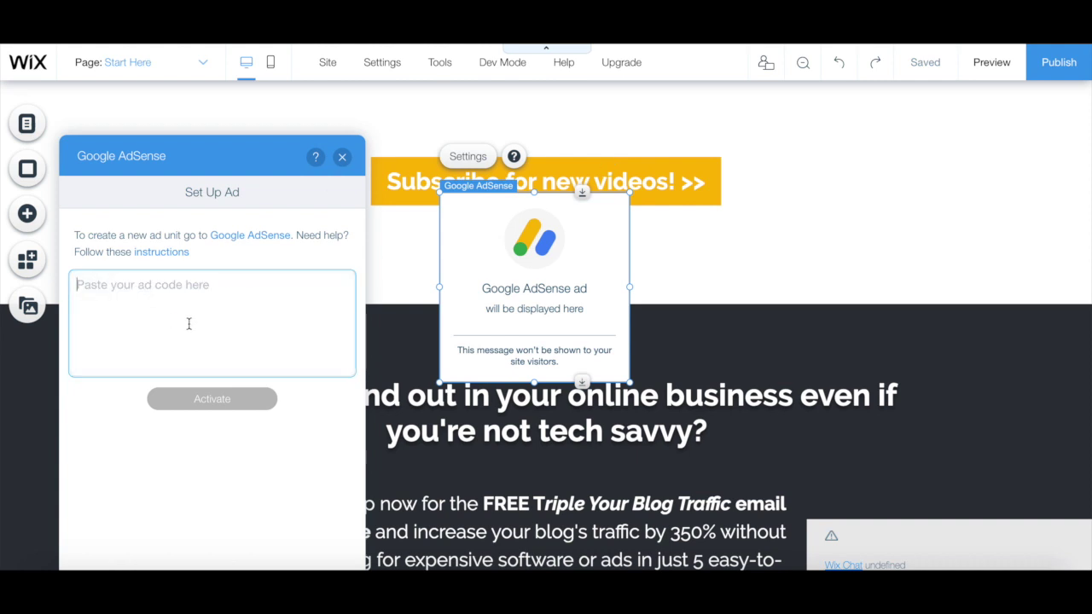
{"action": "key", "text": "ctrl+v"}
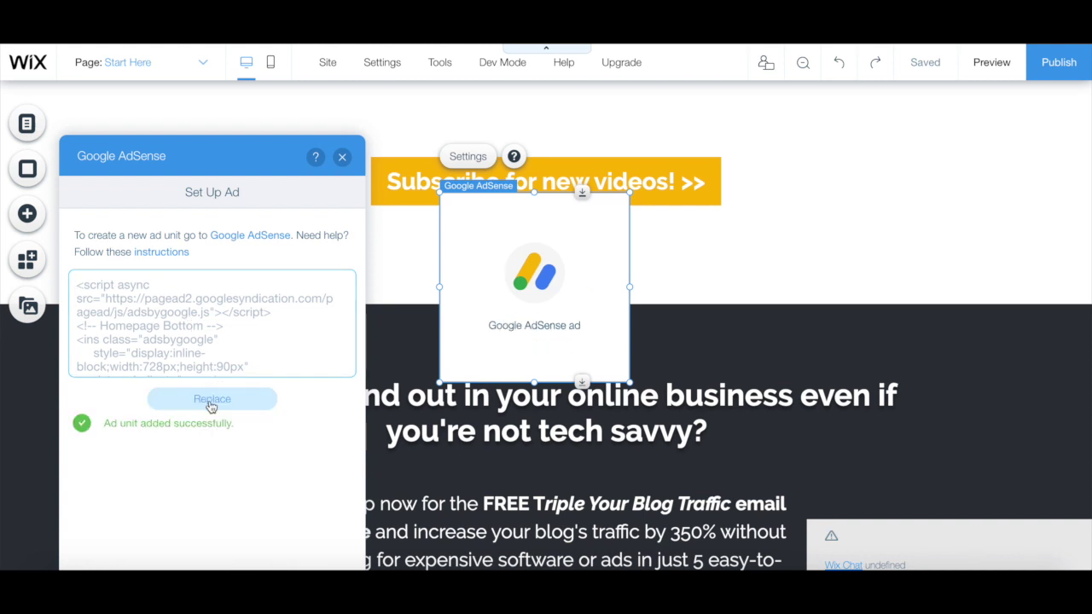
{"action": "left_click", "coordinate": [350, 330]}
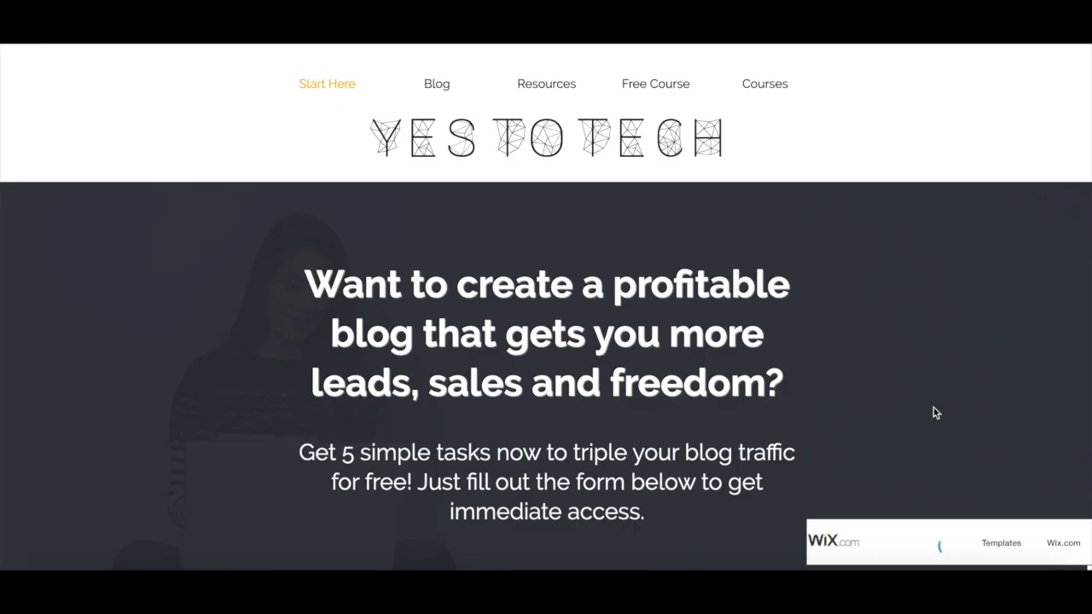
{"action": "scroll", "coordinate": [933, 408], "scroll_direction": "down", "scroll_amount": 6}
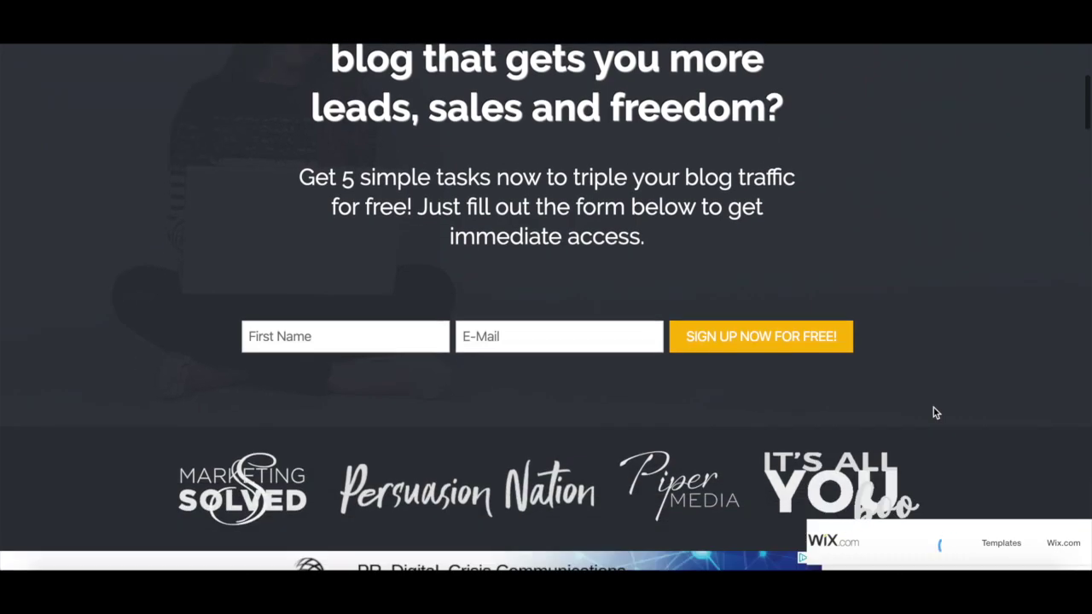
{"action": "scroll", "coordinate": [933, 412], "scroll_direction": "down", "scroll_amount": 15}
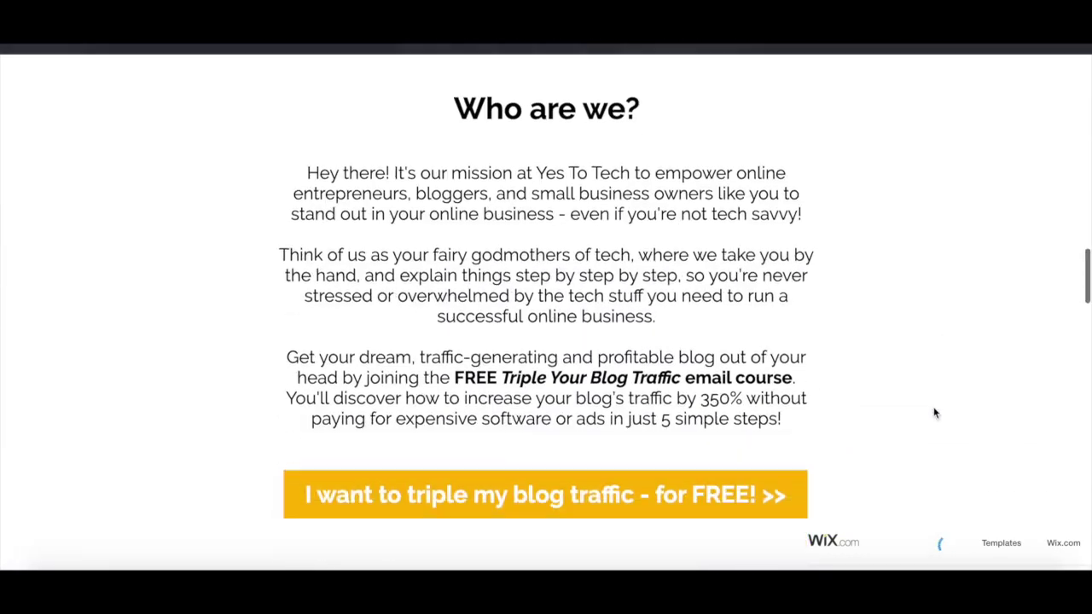
{"action": "scroll", "coordinate": [934, 413], "scroll_direction": "down", "scroll_amount": 15}
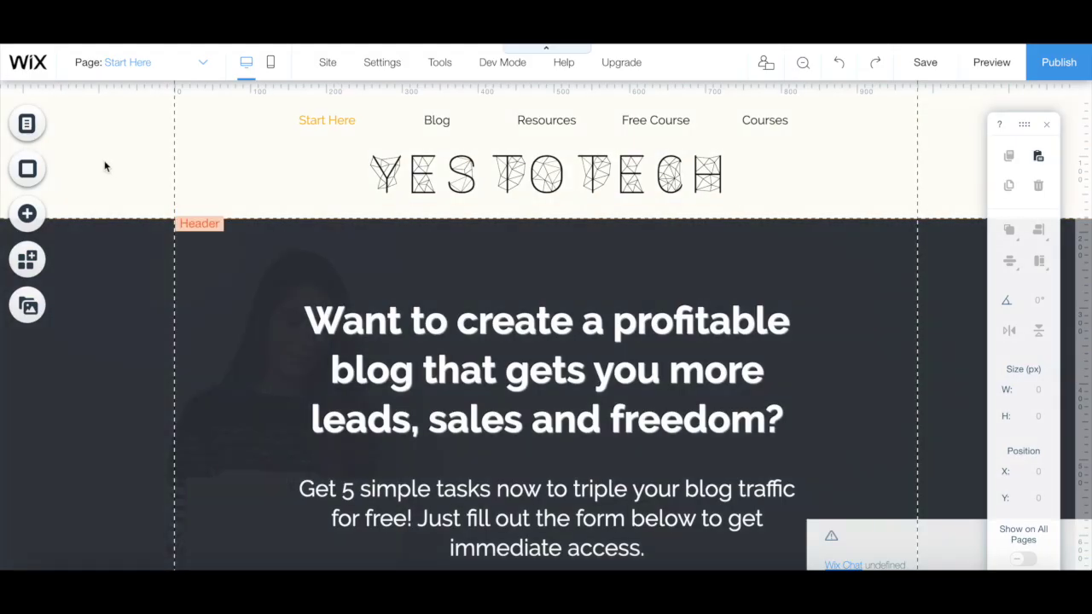
Go to Blog Pages > Blog > Post in Menus & Pages, then close the pages panel.
{"action": "left_click", "coordinate": [44, 126]}
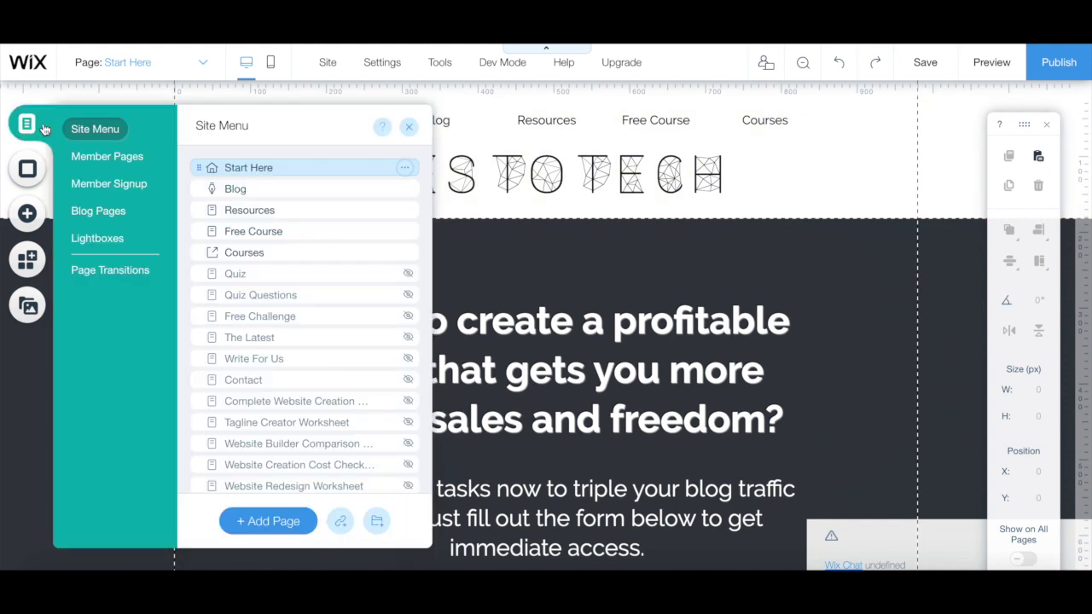
{"action": "left_click", "coordinate": [98, 212]}
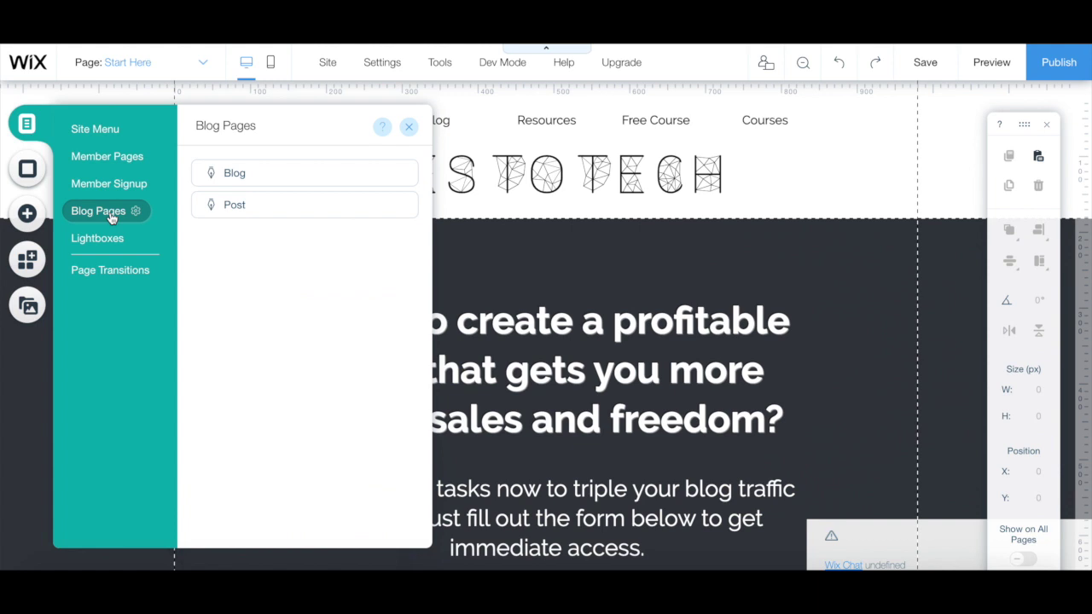
{"action": "left_click", "coordinate": [251, 175]}
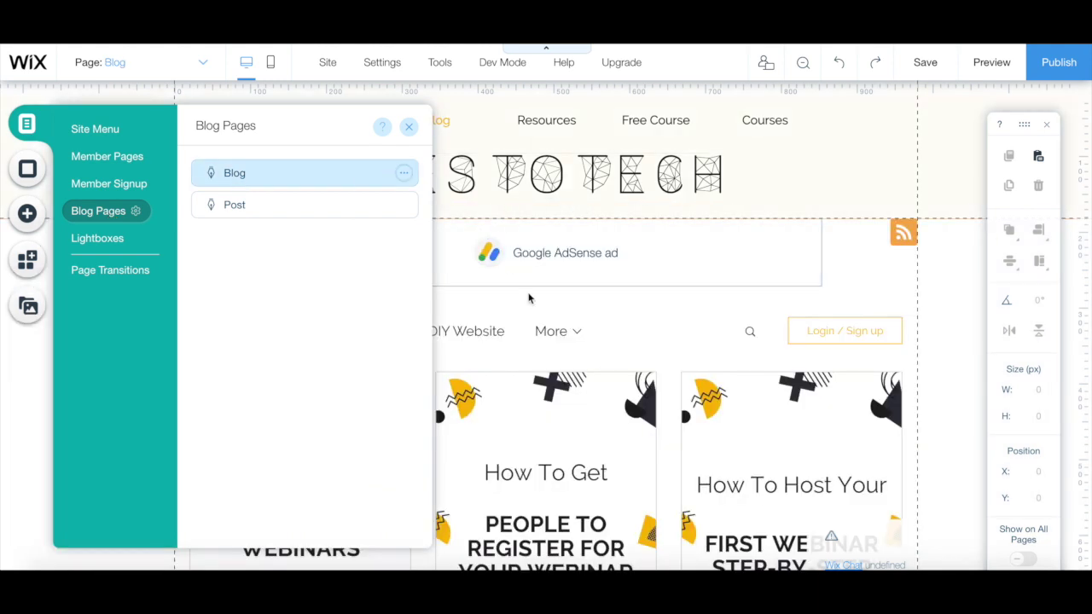
{"action": "scroll", "coordinate": [725, 379], "scroll_direction": "down", "scroll_amount": 1}
{"action": "scroll", "coordinate": [725, 380], "scroll_direction": "down", "scroll_amount": 4}
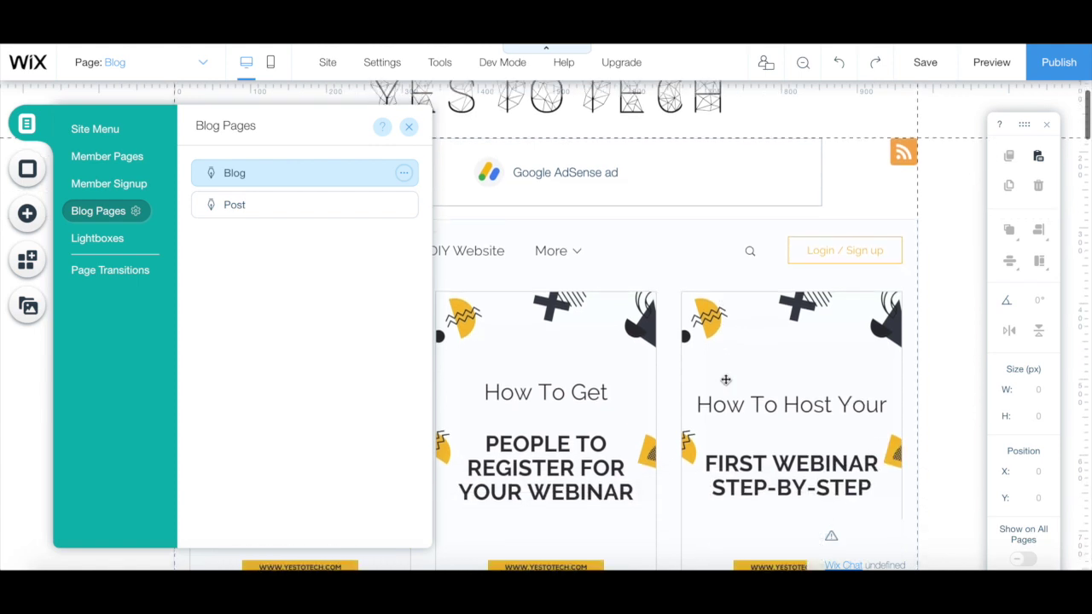
{"action": "scroll", "coordinate": [597, 341], "scroll_direction": "up", "scroll_amount": 5}
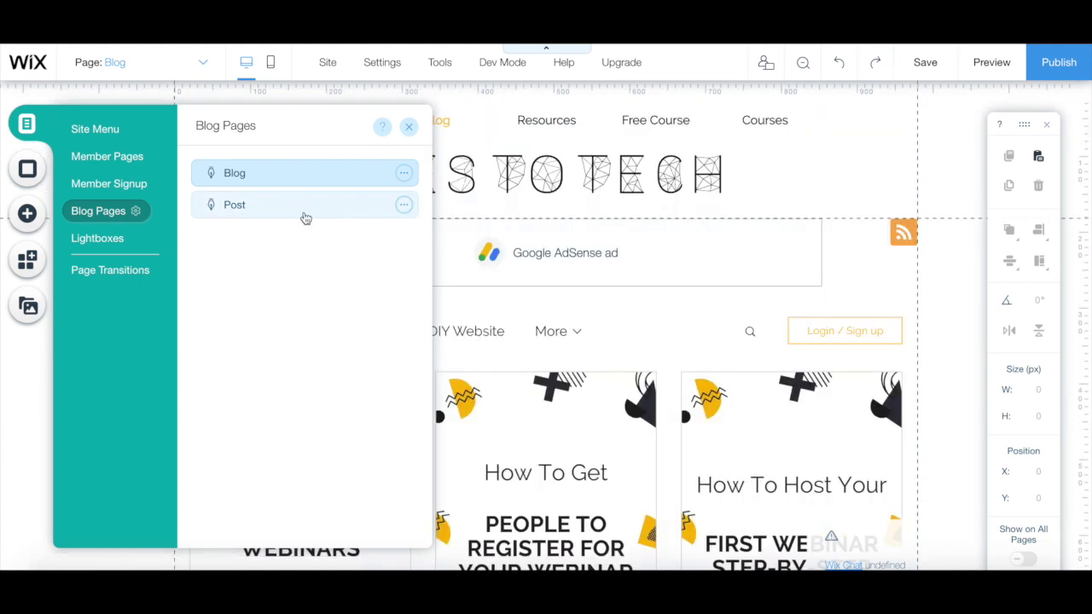
{"action": "left_click", "coordinate": [305, 207]}
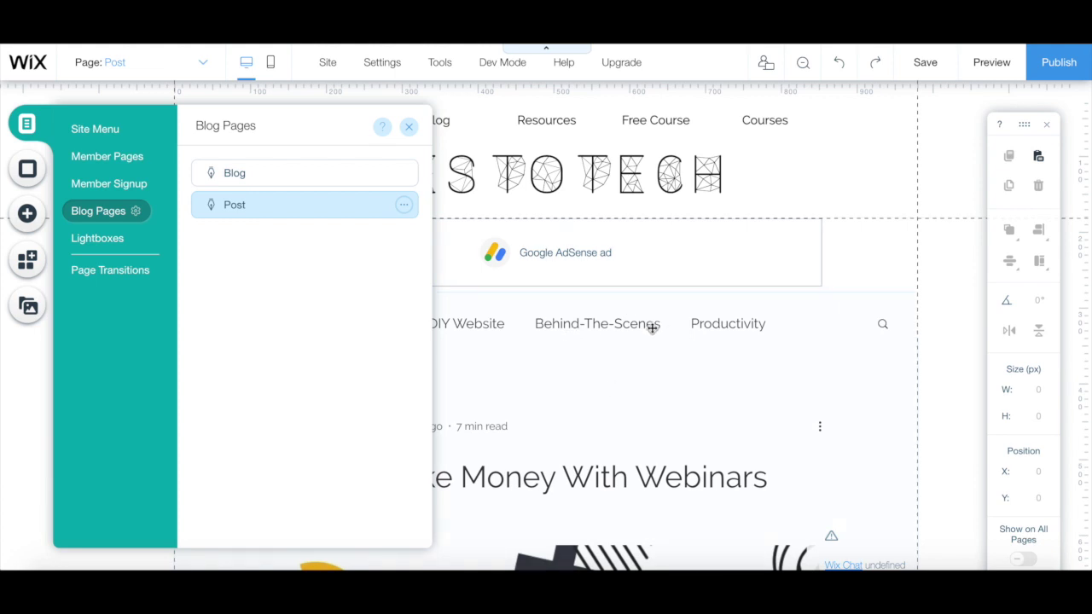
{"action": "left_click", "coordinate": [28, 260]}
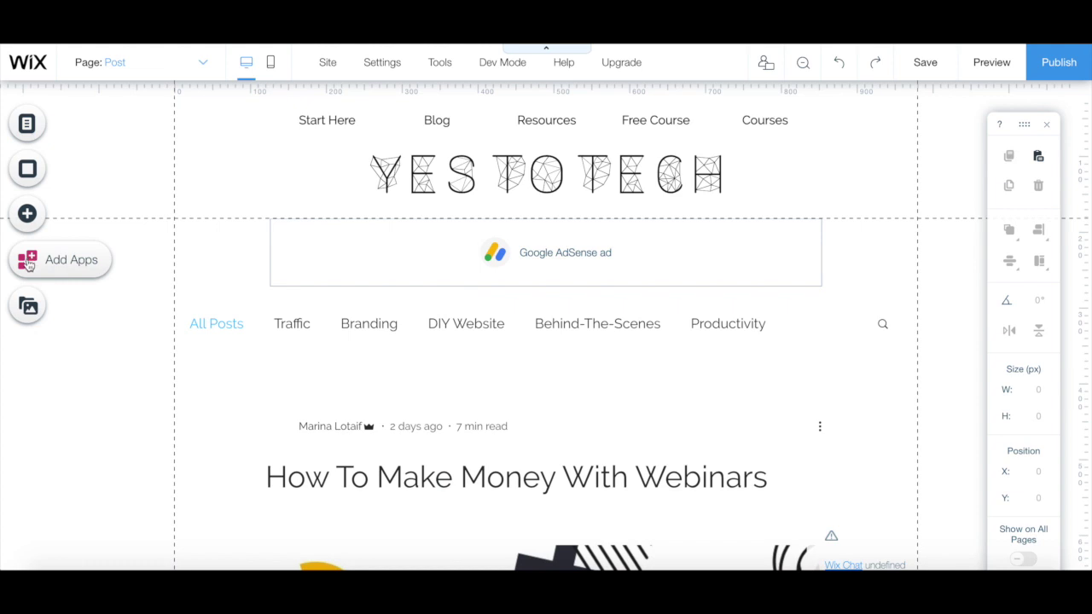
Search the App Market for 'goog' and add another Google AdSense element to the Post page.
{"action": "left_click", "coordinate": [28, 261]}
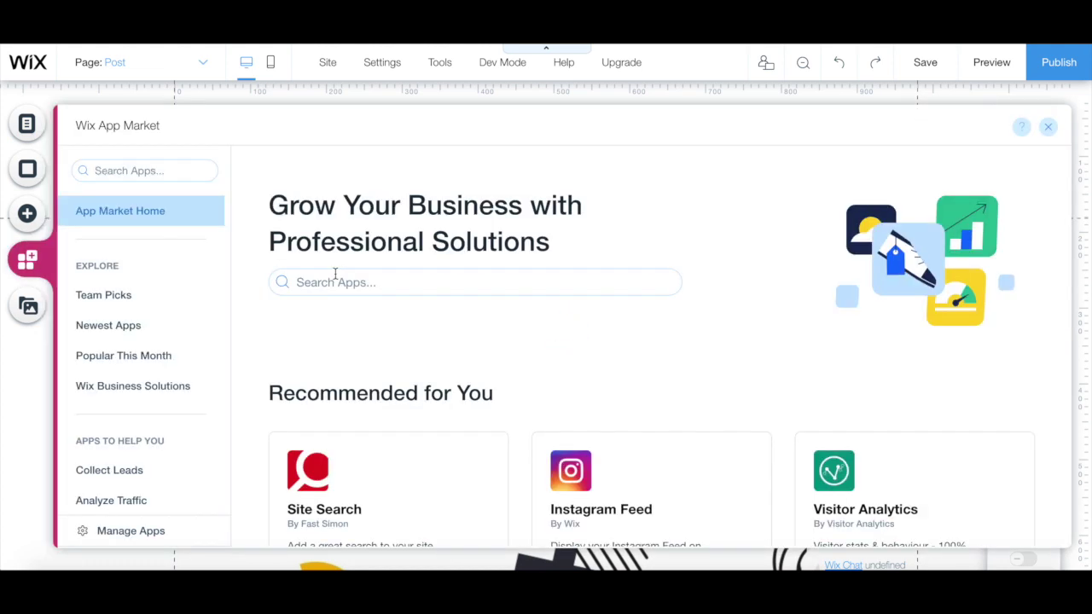
{"action": "left_click", "coordinate": [325, 280]}
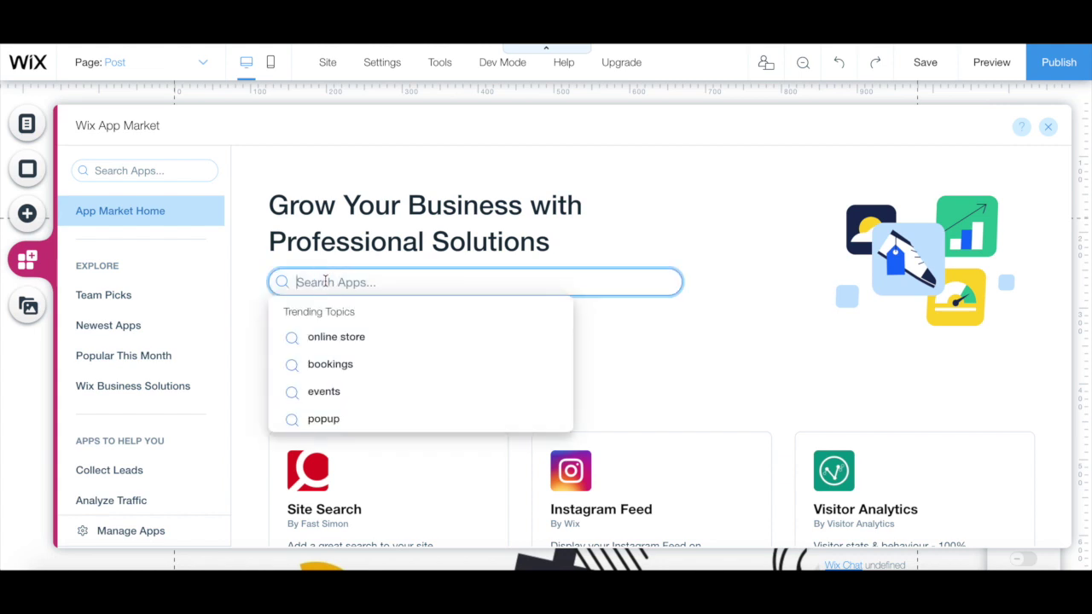
{"action": "type", "text": "goog"}
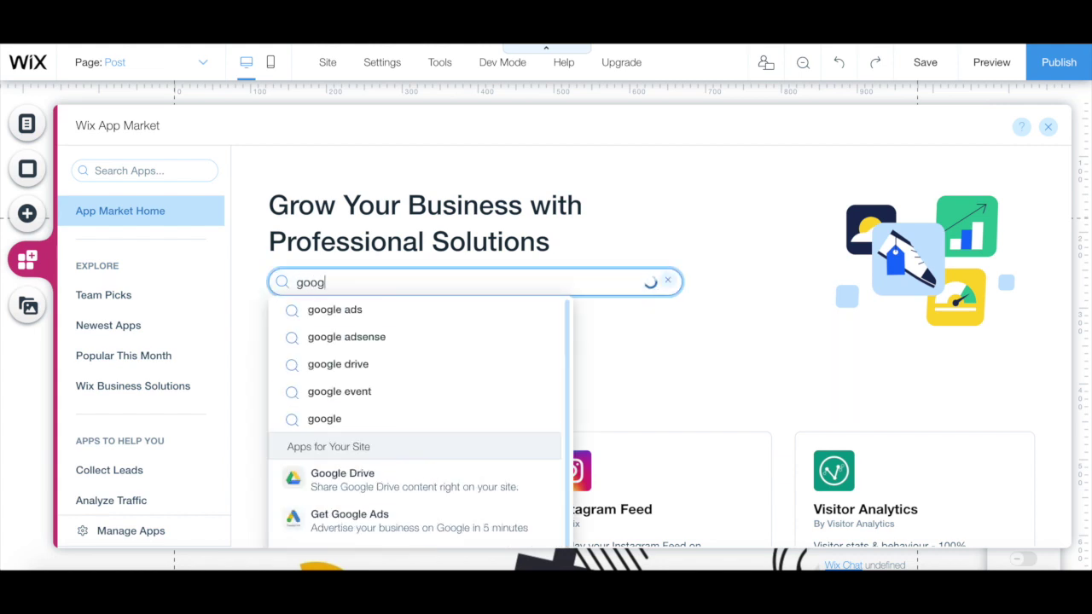
{"action": "left_click", "coordinate": [387, 339]}
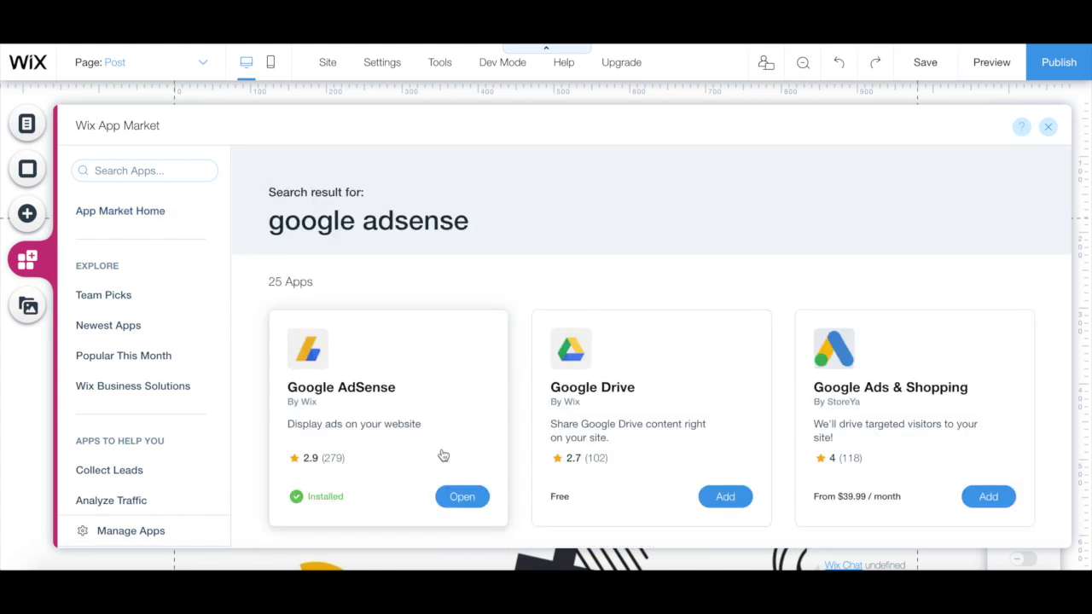
{"action": "left_click", "coordinate": [460, 497]}
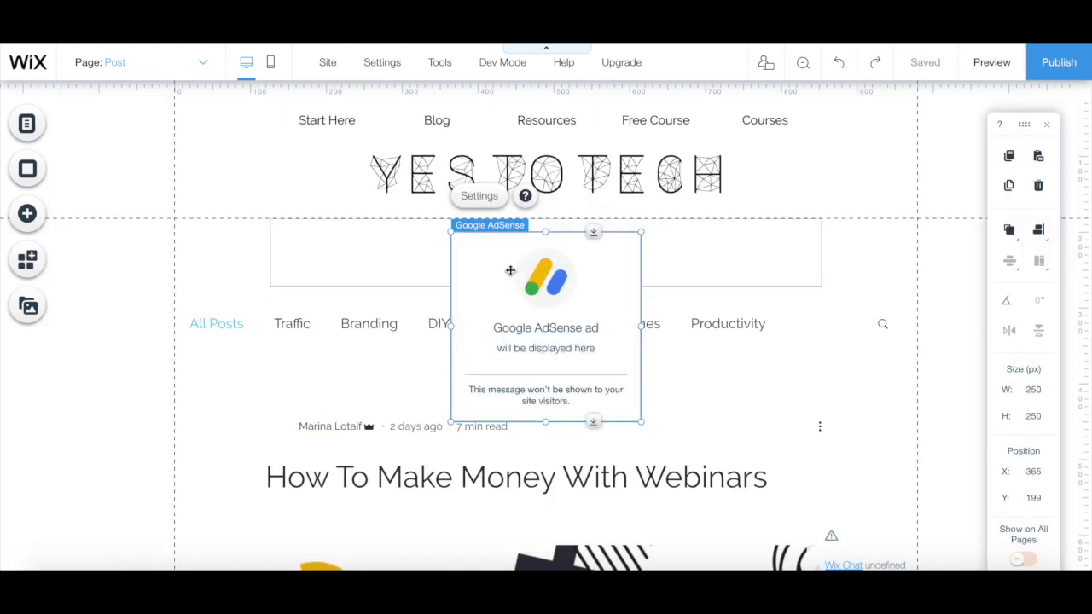
Open the new AdSense element's Settings and start Set Up Ad.
{"action": "left_click", "coordinate": [480, 197]}
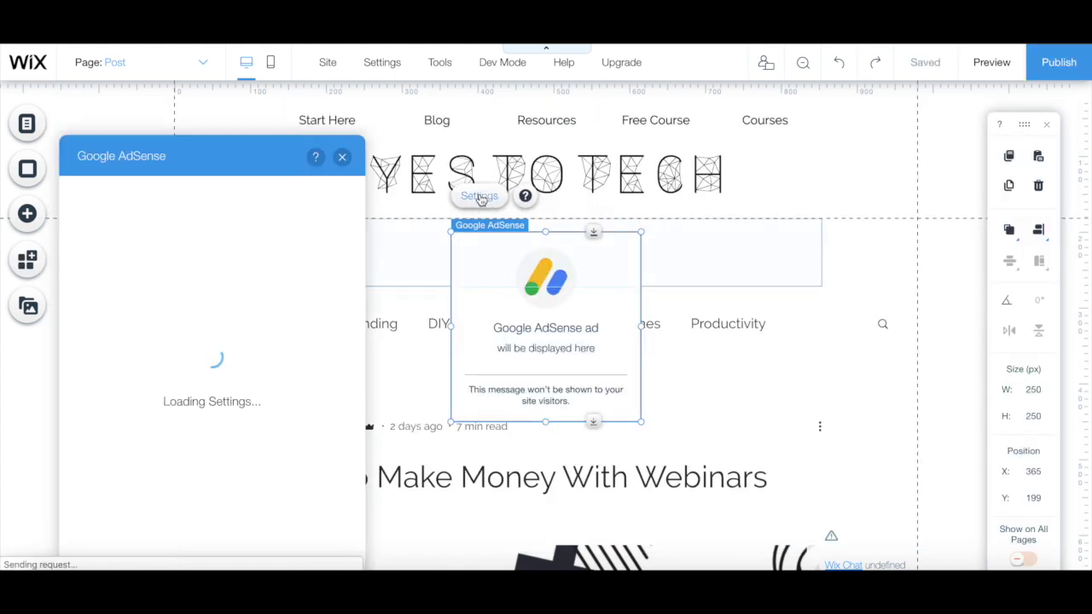
{"action": "left_click", "coordinate": [220, 322]}
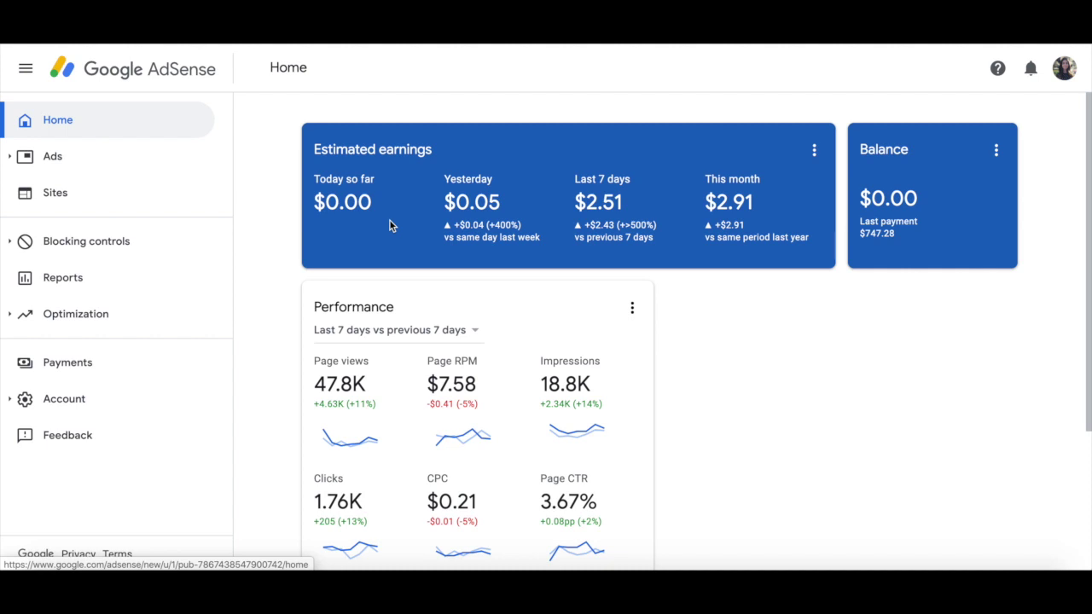
Start a new display ad unit named 'Blog Post Bottom' from the ads overview by ad unit.
{"action": "left_click", "coordinate": [74, 162]}
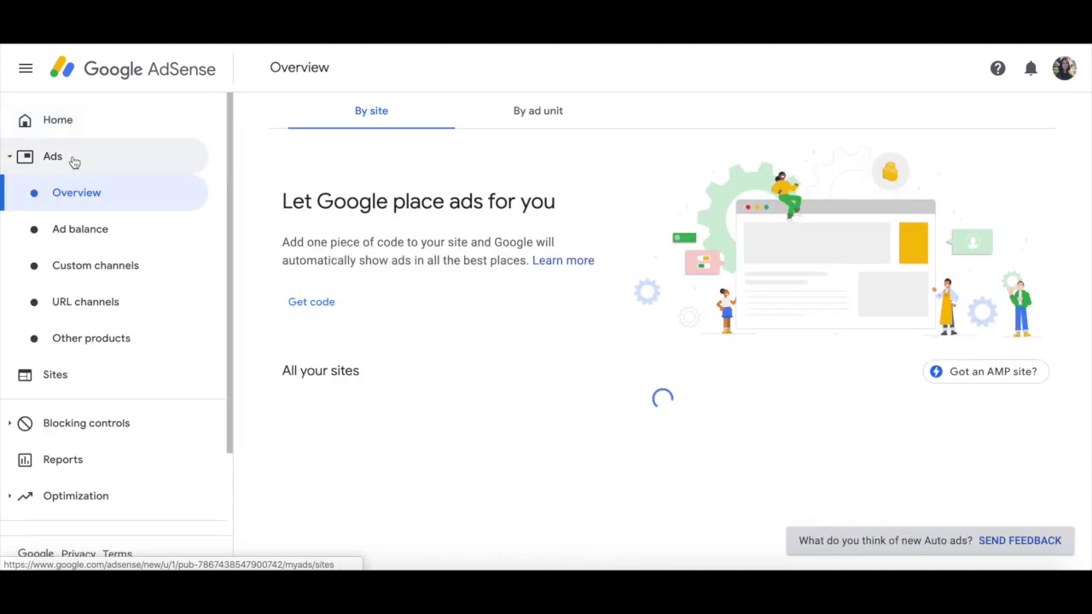
{"action": "left_click", "coordinate": [510, 113]}
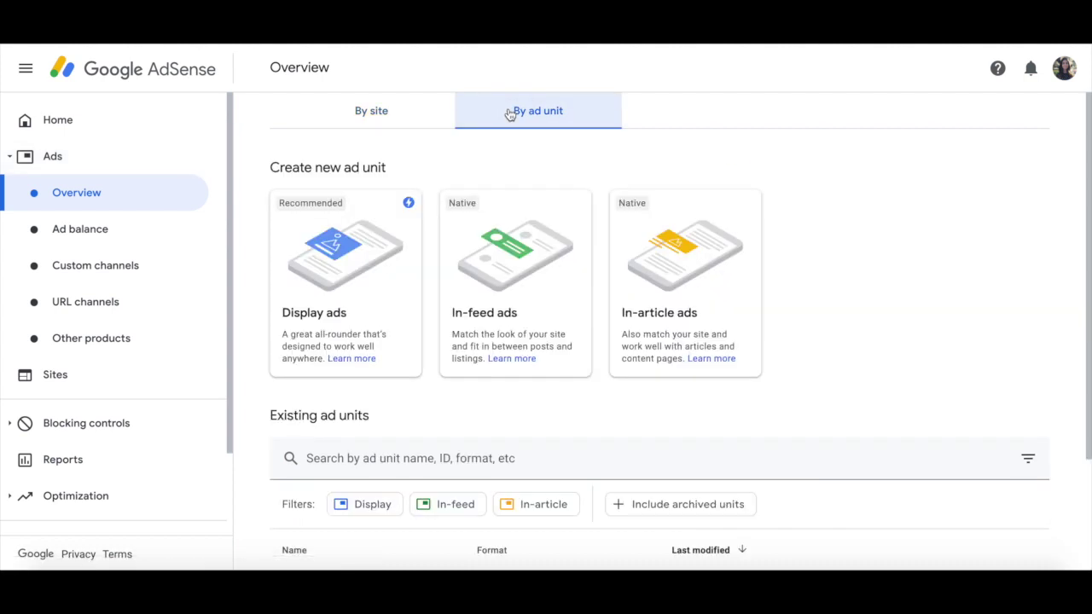
{"action": "left_click", "coordinate": [382, 308]}
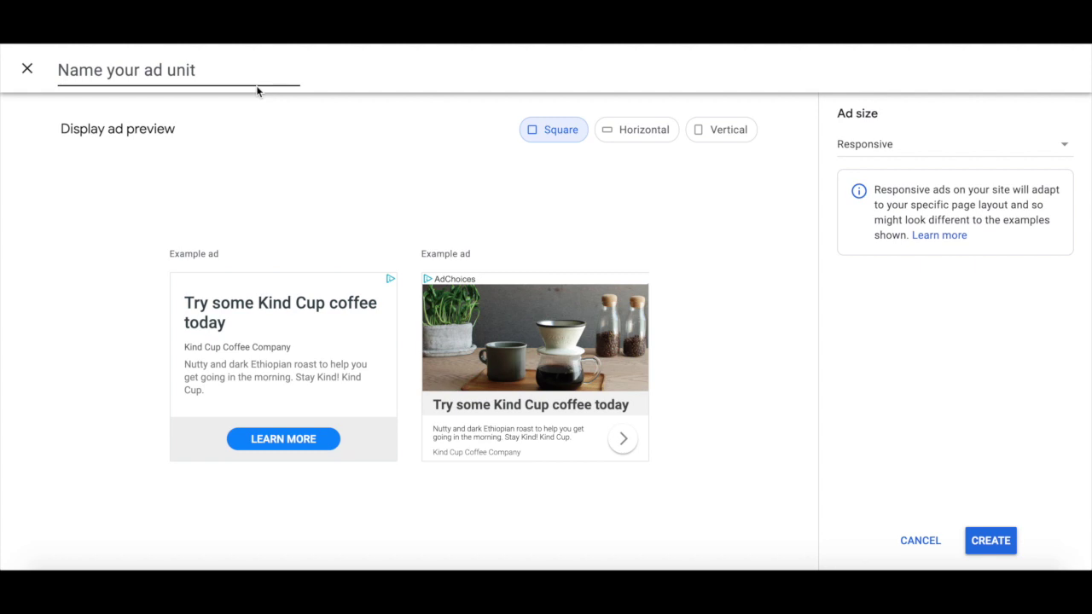
{"action": "type", "text": "Blog Post"}
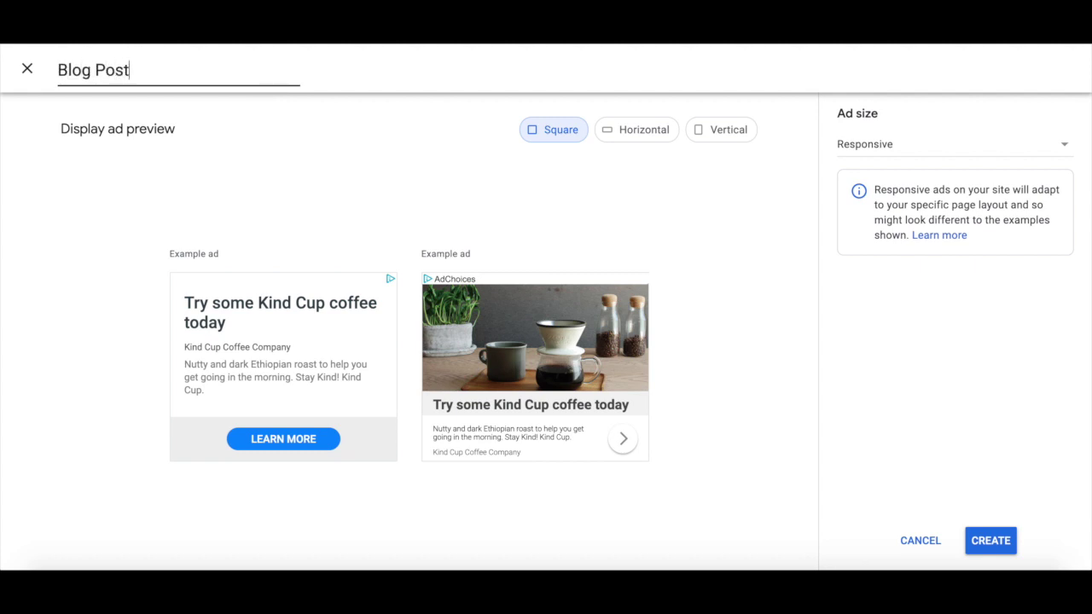
{"action": "type", "text": " Bottom"}
Make the unit horizontal at a fixed 728×90 size, create it, and copy its ad code.
{"action": "left_click", "coordinate": [648, 132]}
{"action": "left_click", "coordinate": [915, 141]}
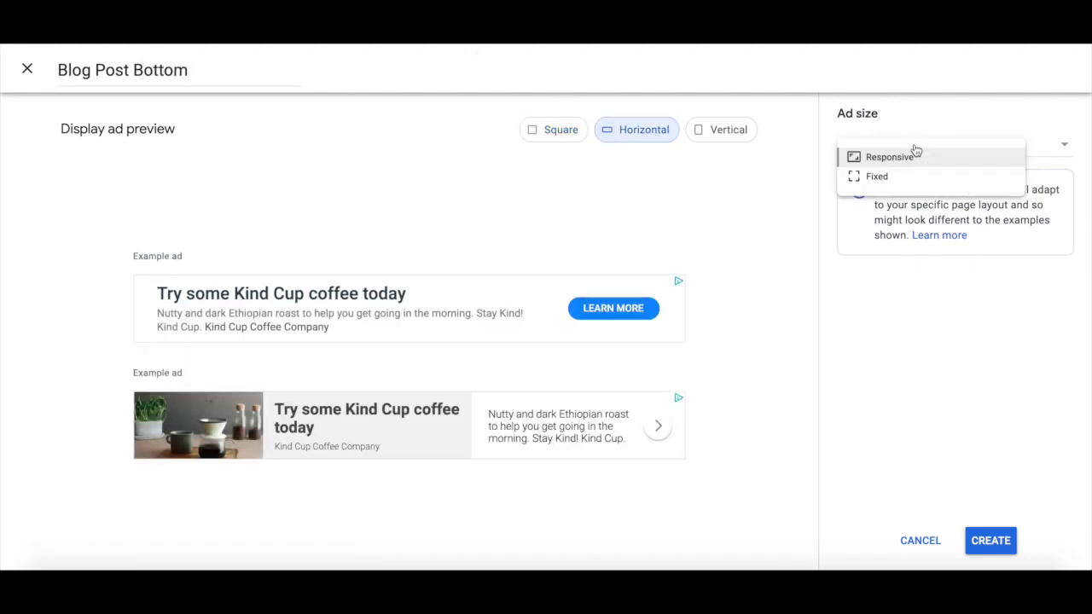
{"action": "left_click", "coordinate": [916, 194]}
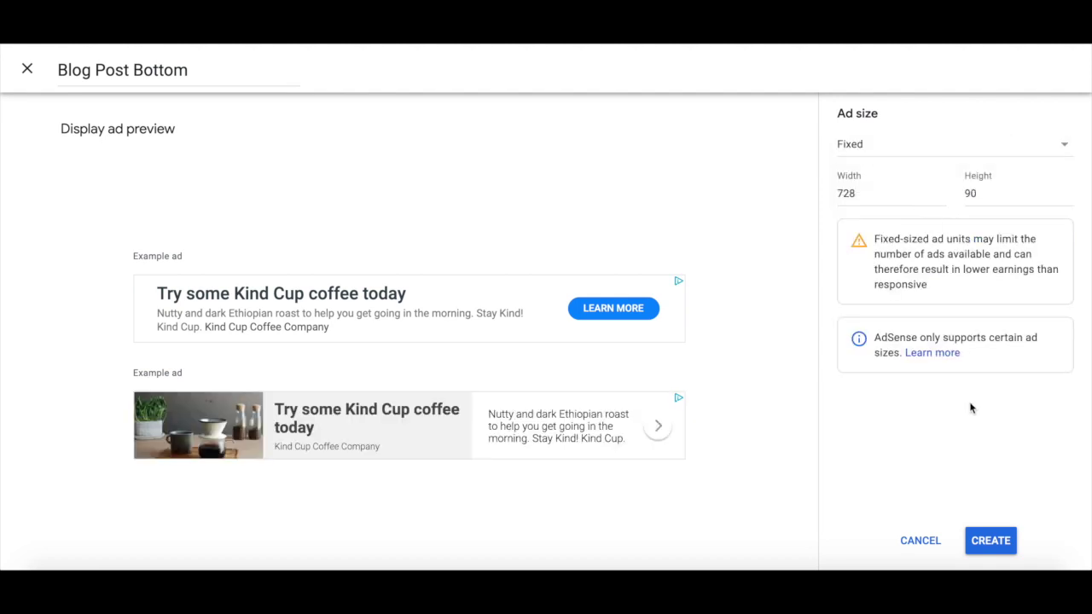
{"action": "left_click", "coordinate": [988, 540]}
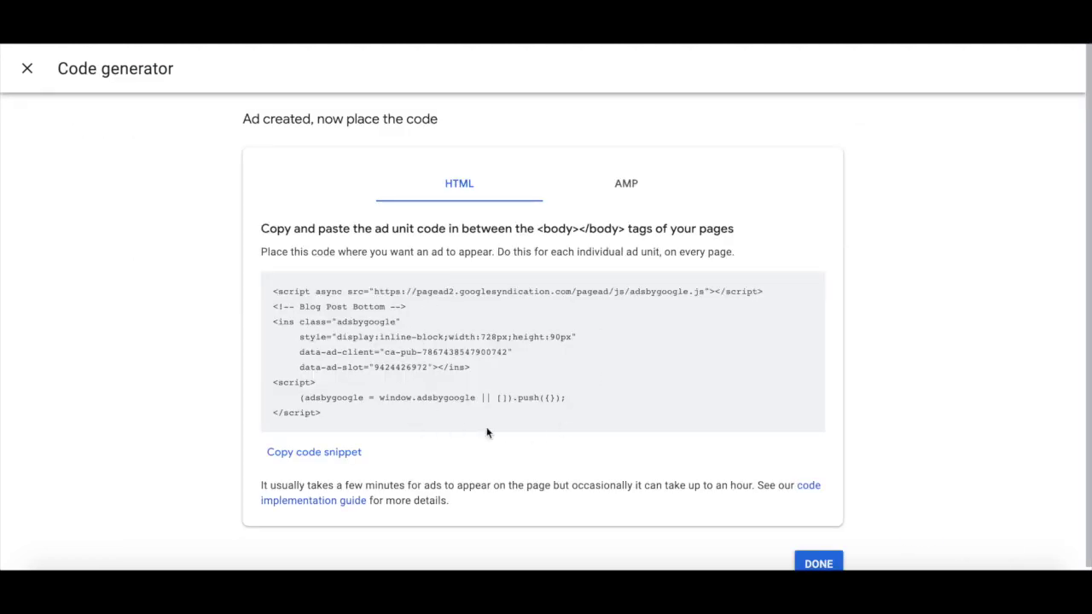
{"action": "left_click", "coordinate": [322, 452]}
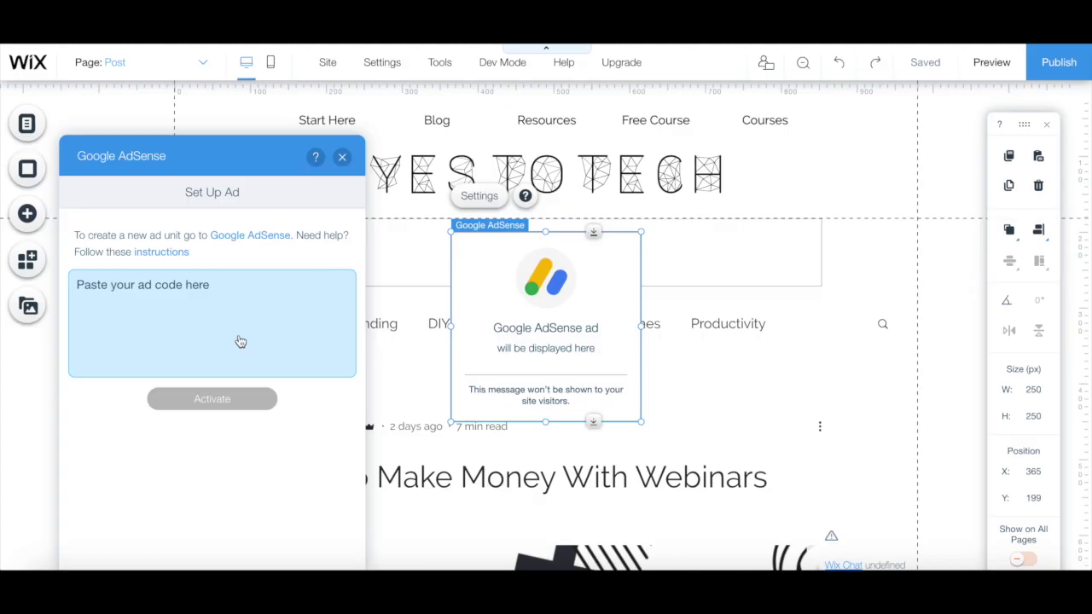
Paste the Blog Post Bottom ad code into the second AdSense element and activate it.
{"action": "left_click", "coordinate": [225, 292]}
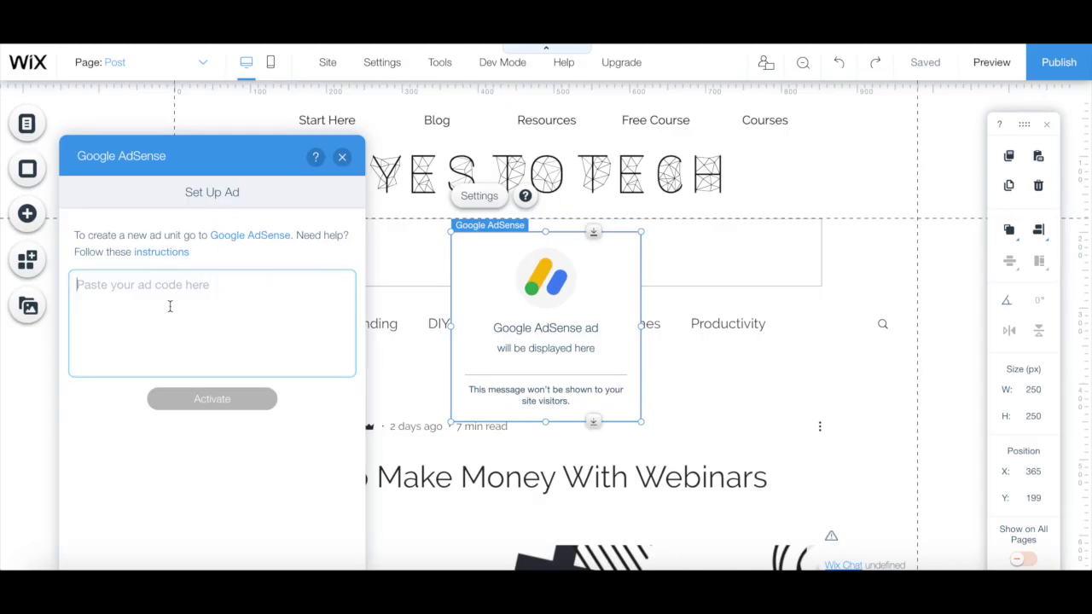
{"action": "key", "text": "ctrl+v"}
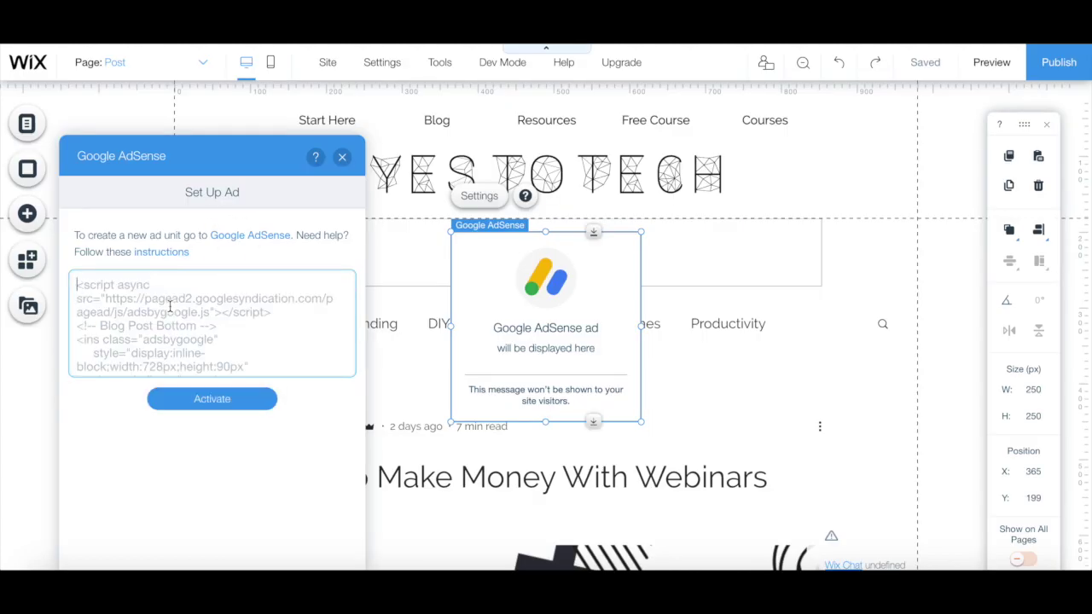
{"action": "left_click", "coordinate": [184, 399]}
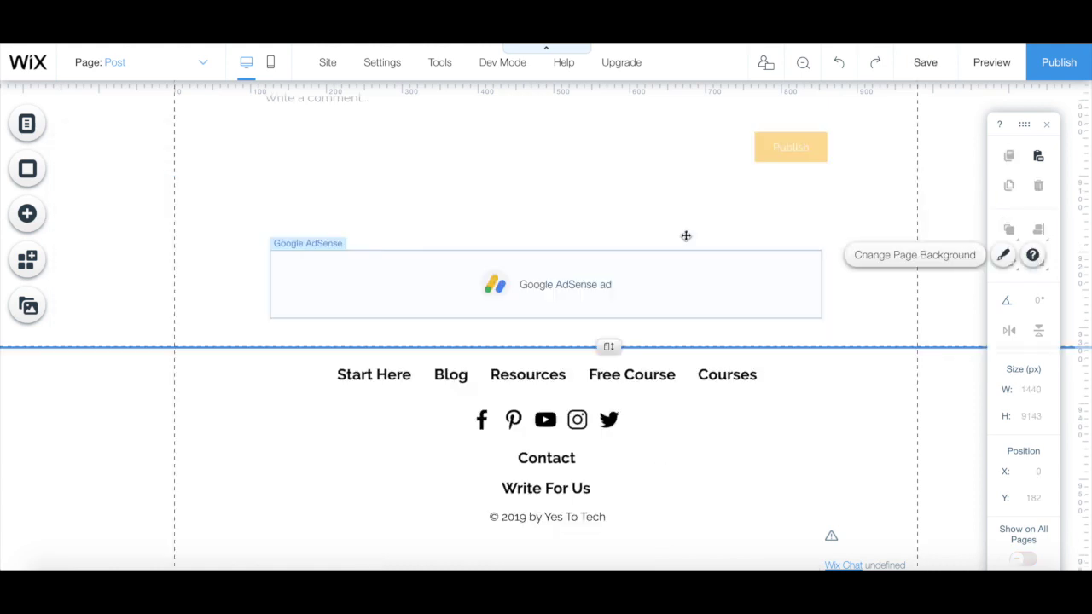
Publish the site and check the live 'How To Make Money With Webinars' post's bottom banner ad.
{"action": "left_click", "coordinate": [1054, 67]}
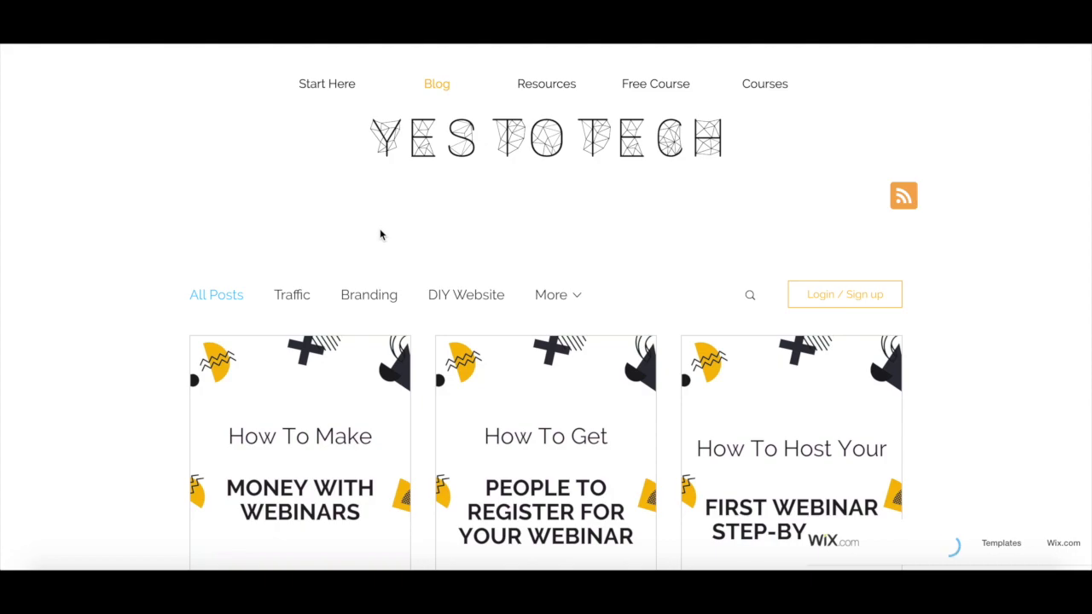
{"action": "left_click", "coordinate": [290, 386]}
{"action": "scroll", "coordinate": [409, 345], "scroll_direction": "down", "scroll_amount": 20}
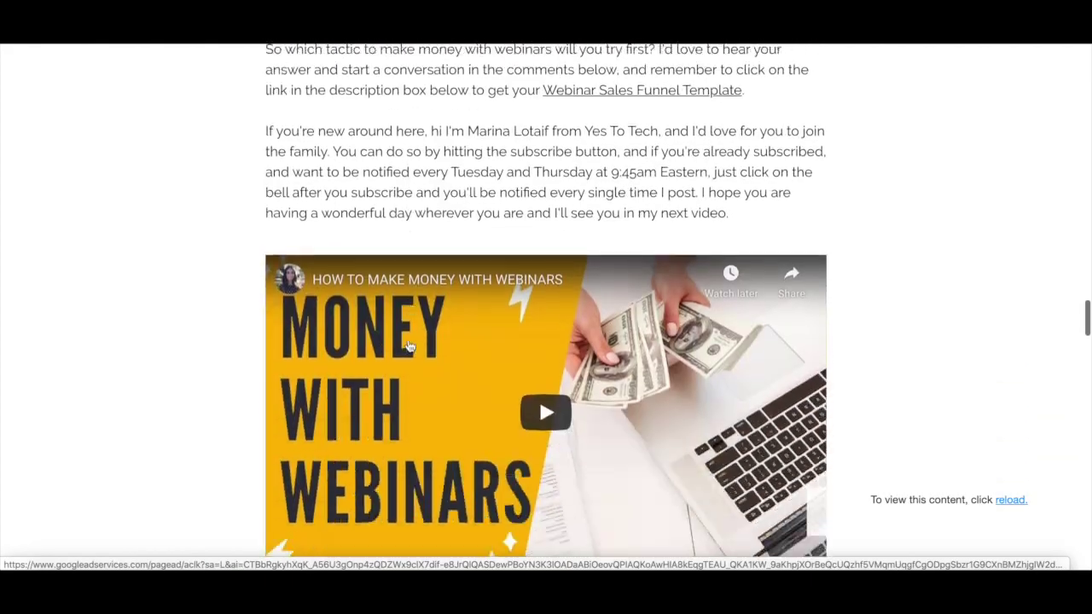
{"action": "scroll", "coordinate": [409, 346], "scroll_direction": "down", "scroll_amount": 20}
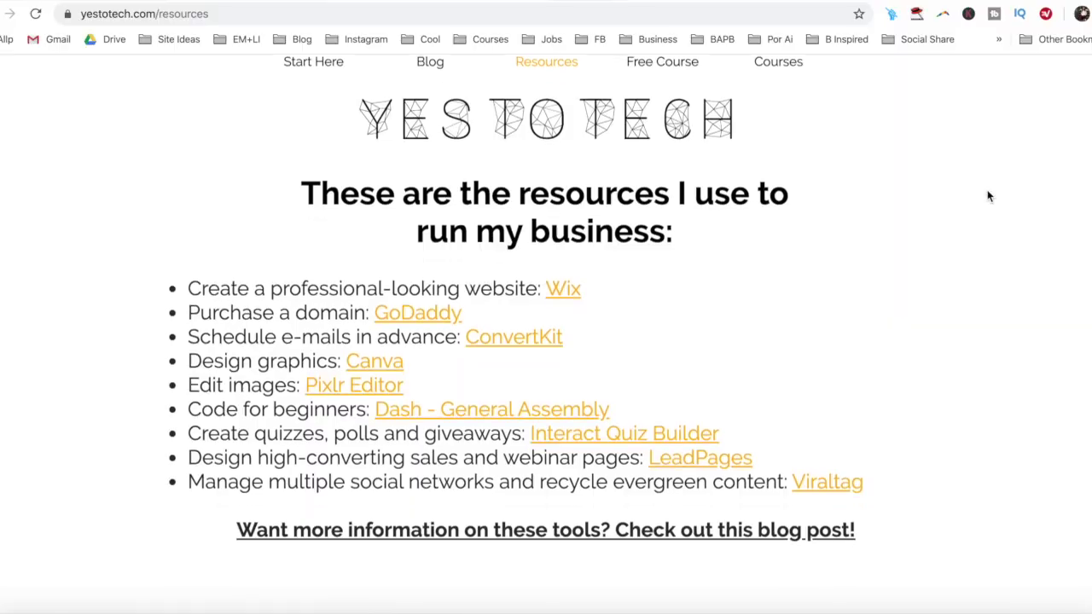
{"action": "scroll", "coordinate": [987, 189], "scroll_direction": "down", "scroll_amount": 10}
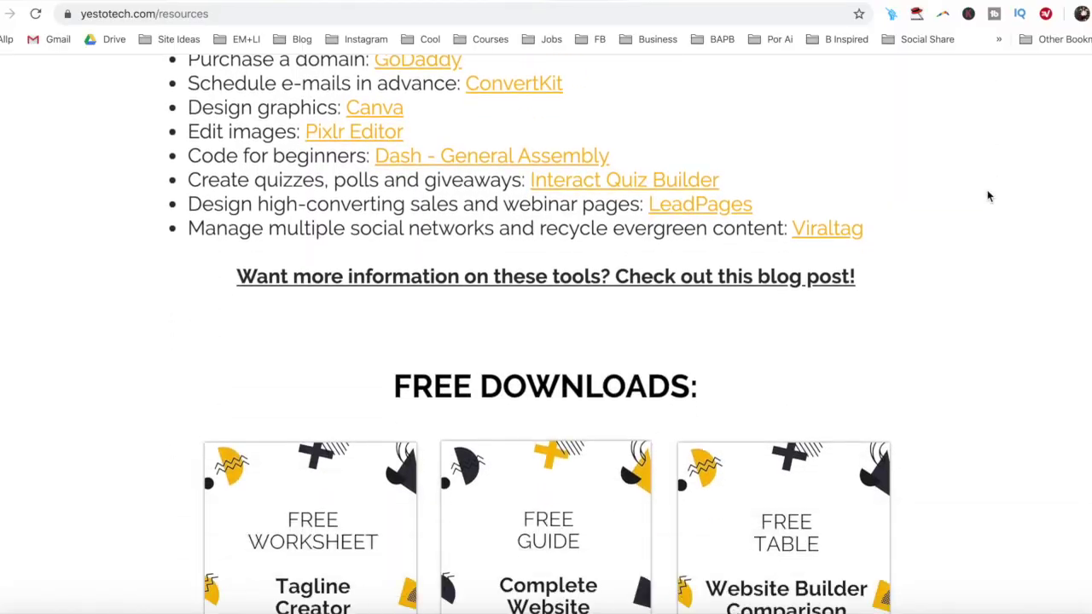
Open the Complete Website Creation Guide sign-up form and start typing in the e-mail field.
{"action": "left_click", "coordinate": [630, 290]}
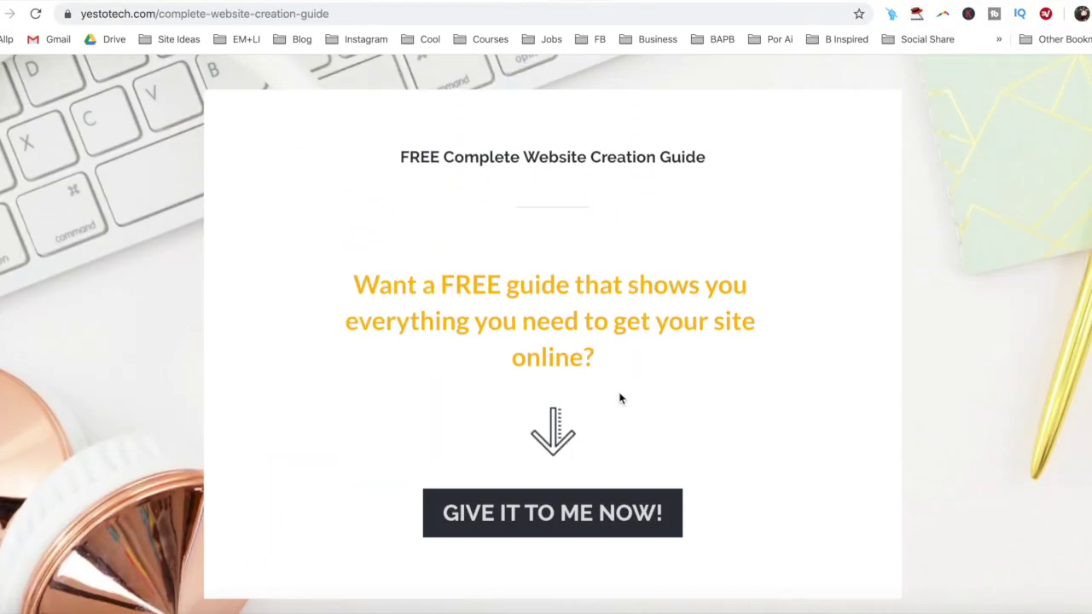
{"action": "left_click", "coordinate": [609, 516]}
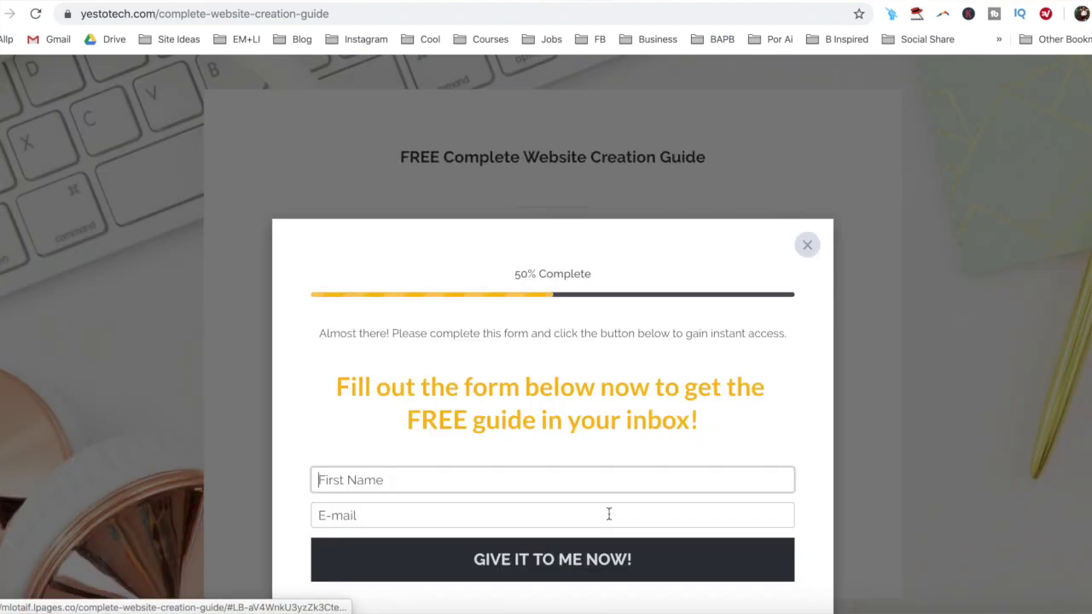
{"action": "key", "text": "Tab"}
{"action": "type", "text": "mar"}
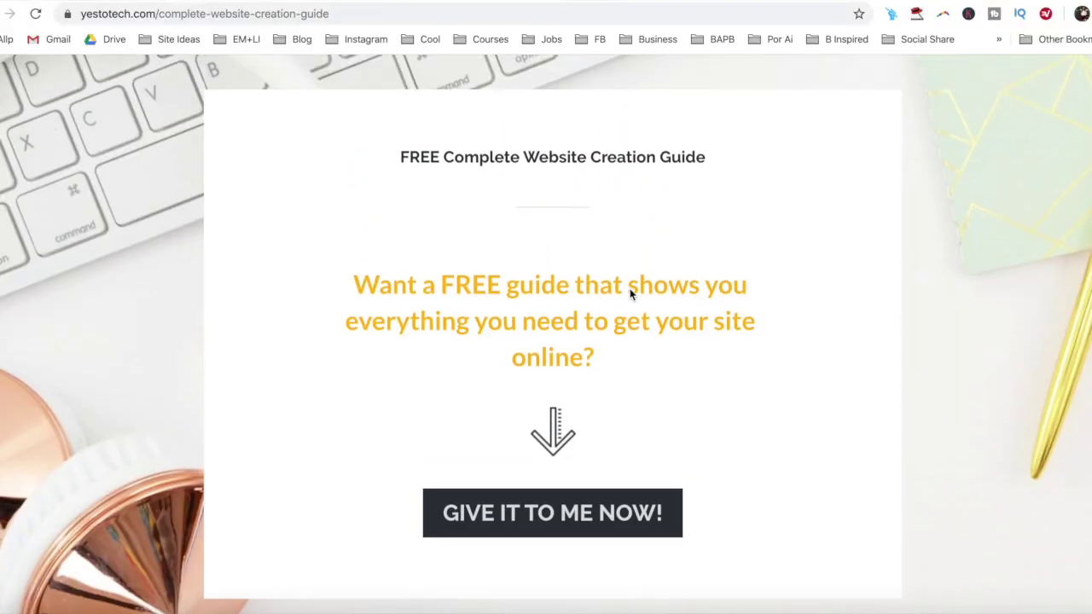
Reopen the guide's sign-up form, enter a first name, and begin the e-mail address.
{"action": "left_click", "coordinate": [607, 512]}
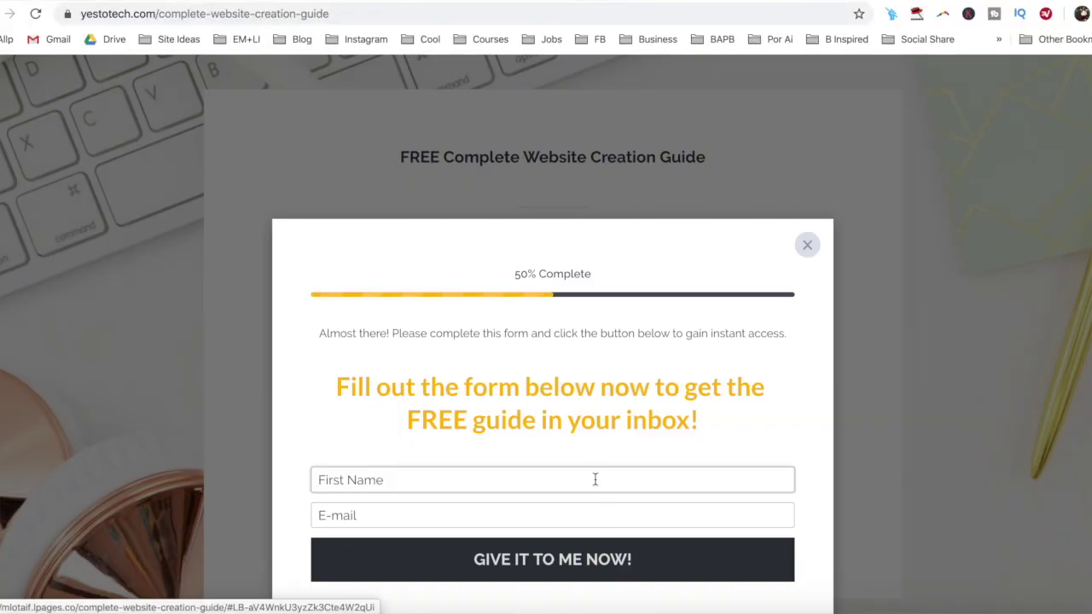
{"action": "type", "text": "Marina"}
{"action": "key", "text": "Tab"}
{"action": "type", "text": "m"}
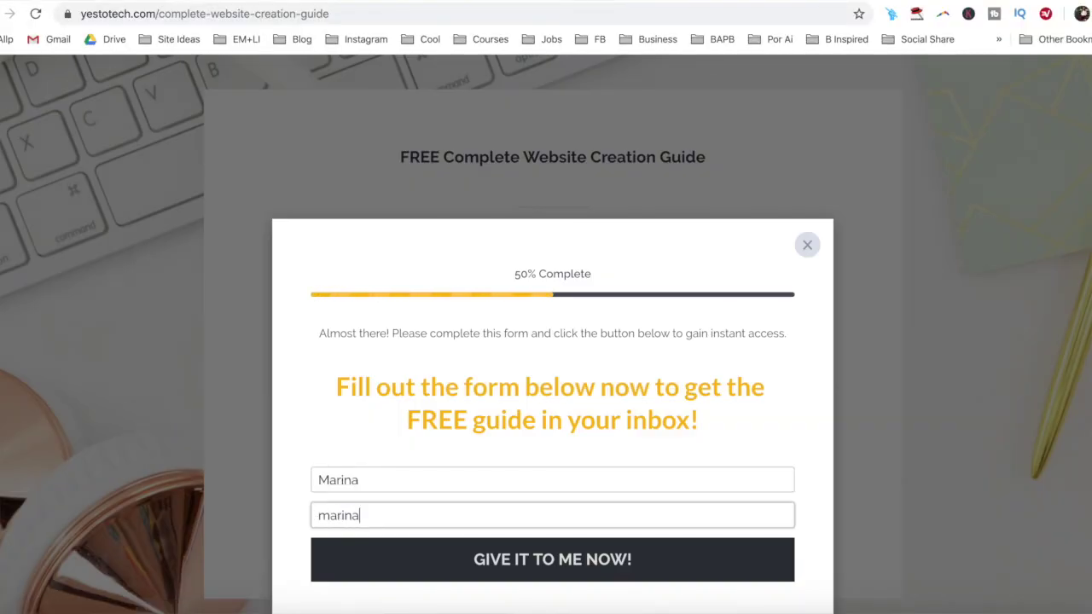